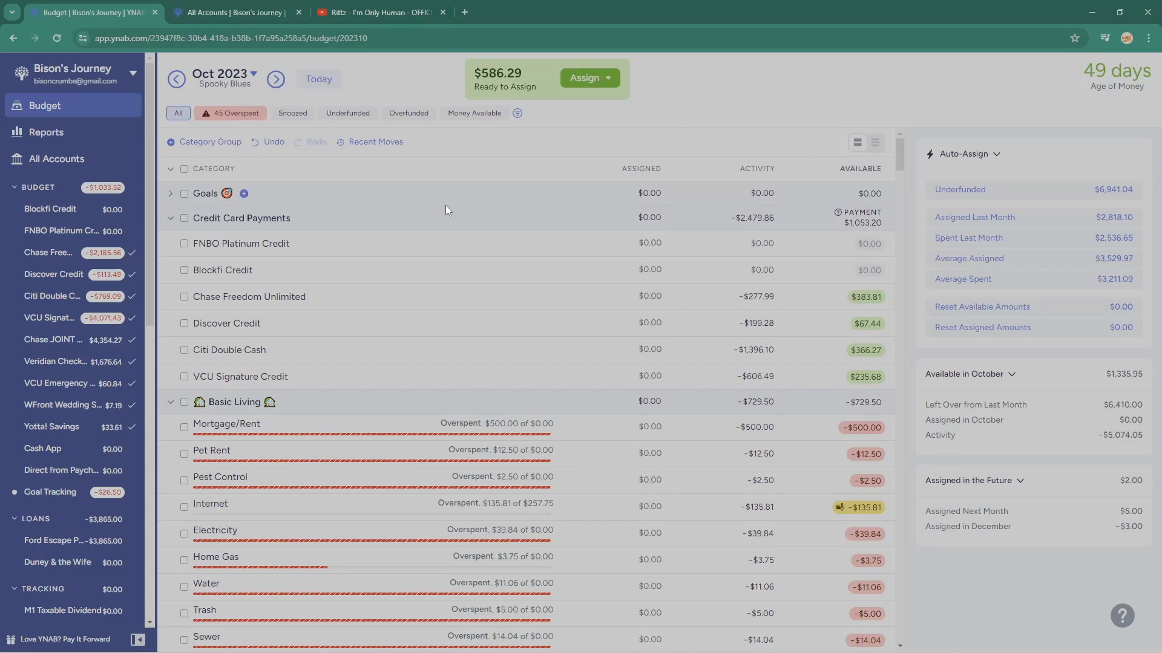
left_click_drag(472, 68, 705, 100)
left_click(705, 101)
scroll(688, 373, "down", 2)
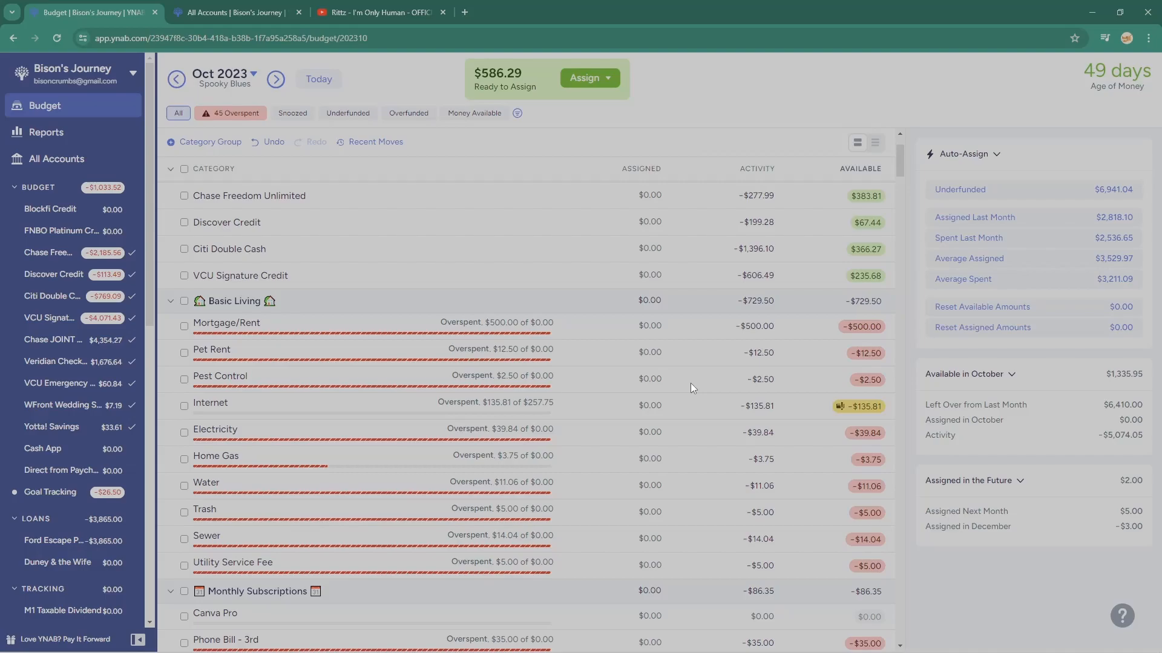
scroll(691, 383, "up", 2)
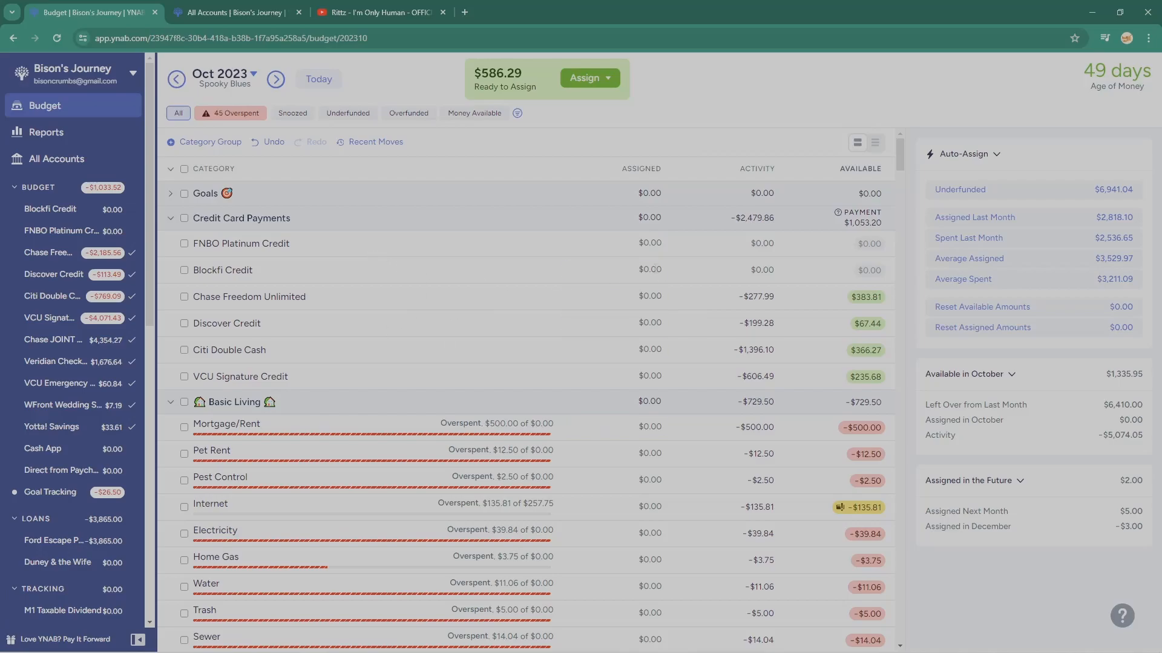
Assign $500.00 to Mortgage/Rent and $12.50 to Pet Rent in the Basic Living group for October 2023
scroll(363, 290, "down", 2)
scroll(320, 318, "down", 2)
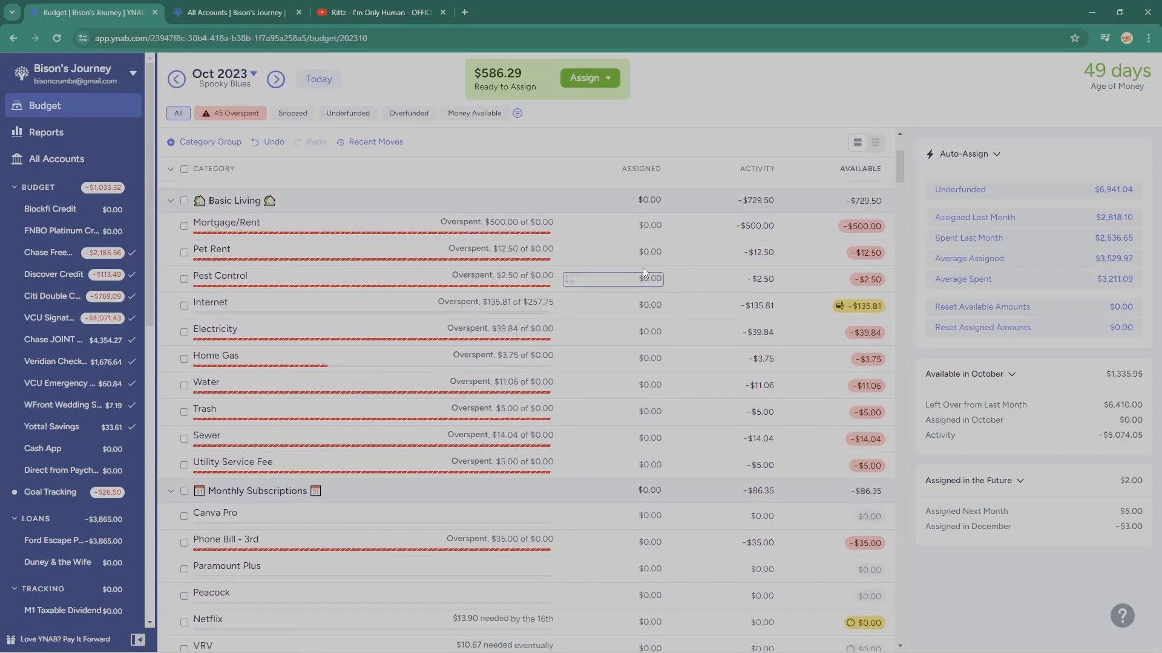
left_click(641, 226)
type("500")
key("Return")
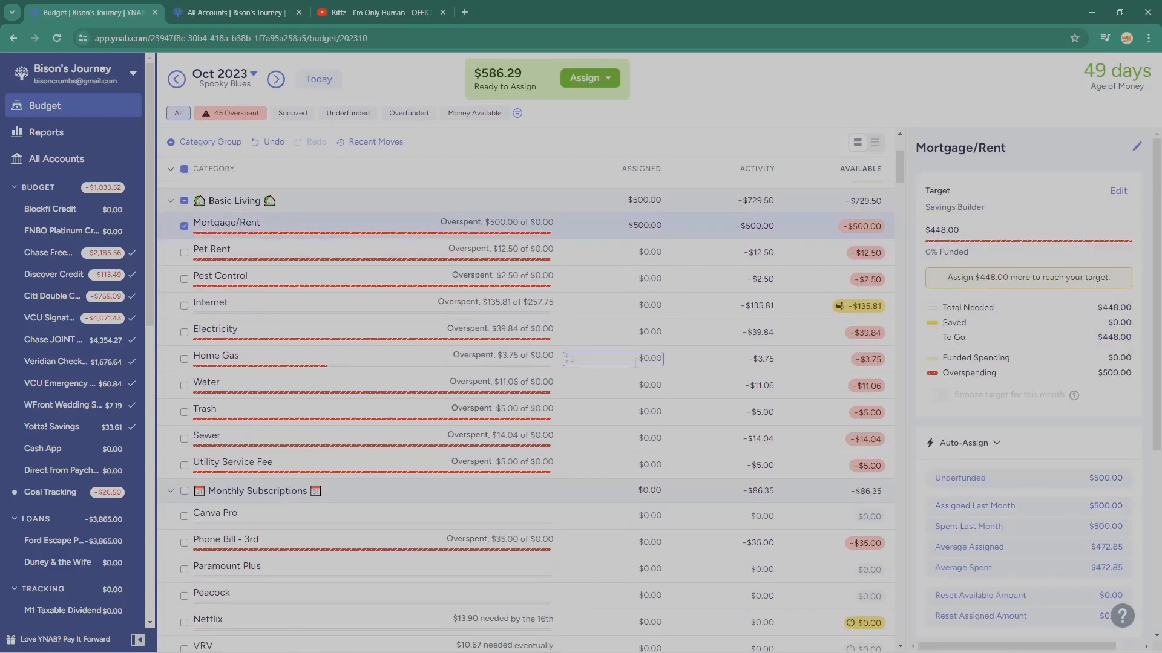
left_click(641, 253)
type("12.50")
key("Return")
Assign $2.50 to Pest Control and $135.81 to Internet in the Basic Living group
left_click(655, 280)
type("2.50")
key("Return")
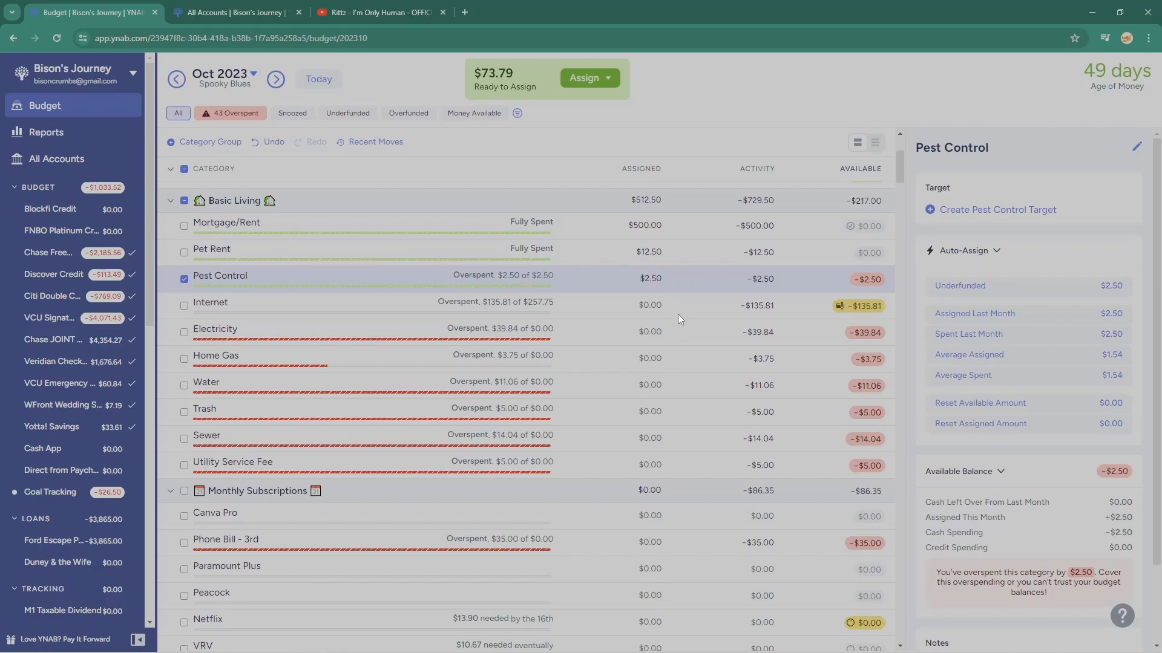
type("135.81")
key("Return")
Assign $39.84 to Electricity, $3.75 to Home Gas and $11.06 to Water
type("39.84")
key("Return")
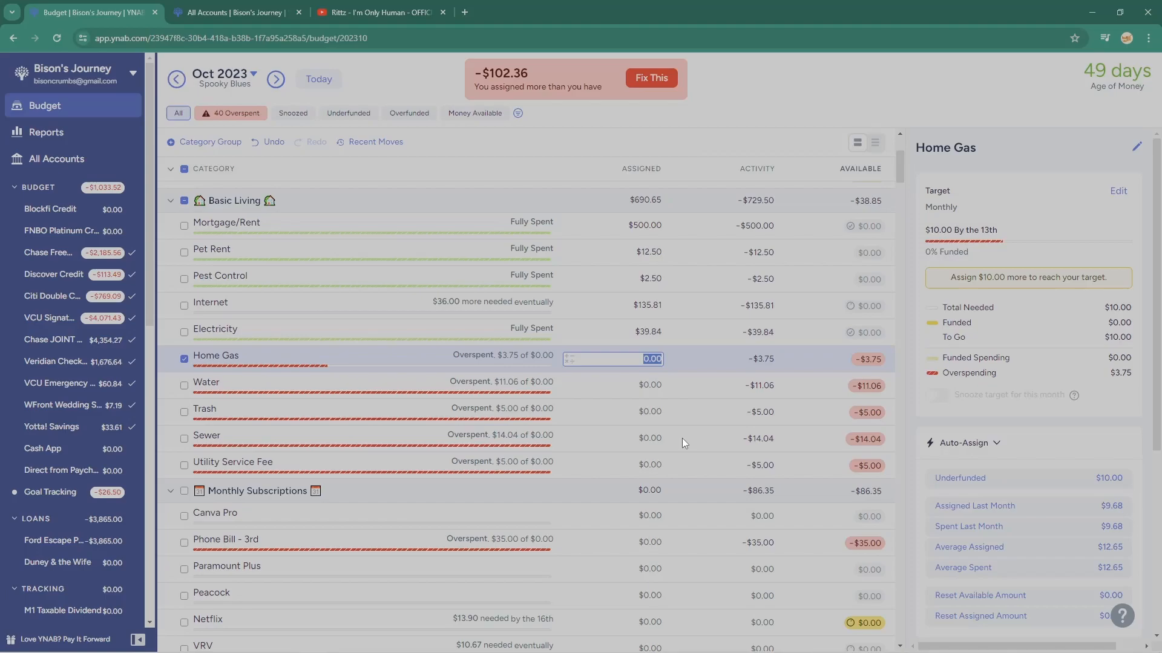
type("3.75")
key("Return")
type("11.06")
key("Return")
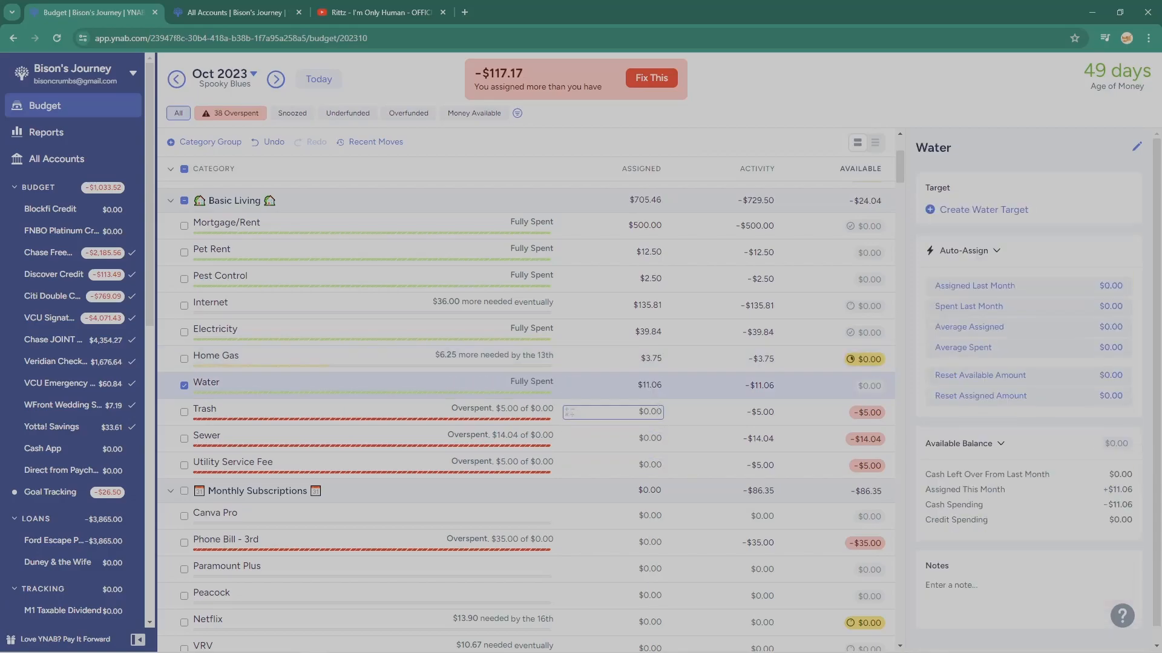
Assign $5.00 to Trash, $14.04 to Sewer and $5.00 to Utility Service Fee, leaving no category selected
type("5")
key("Return")
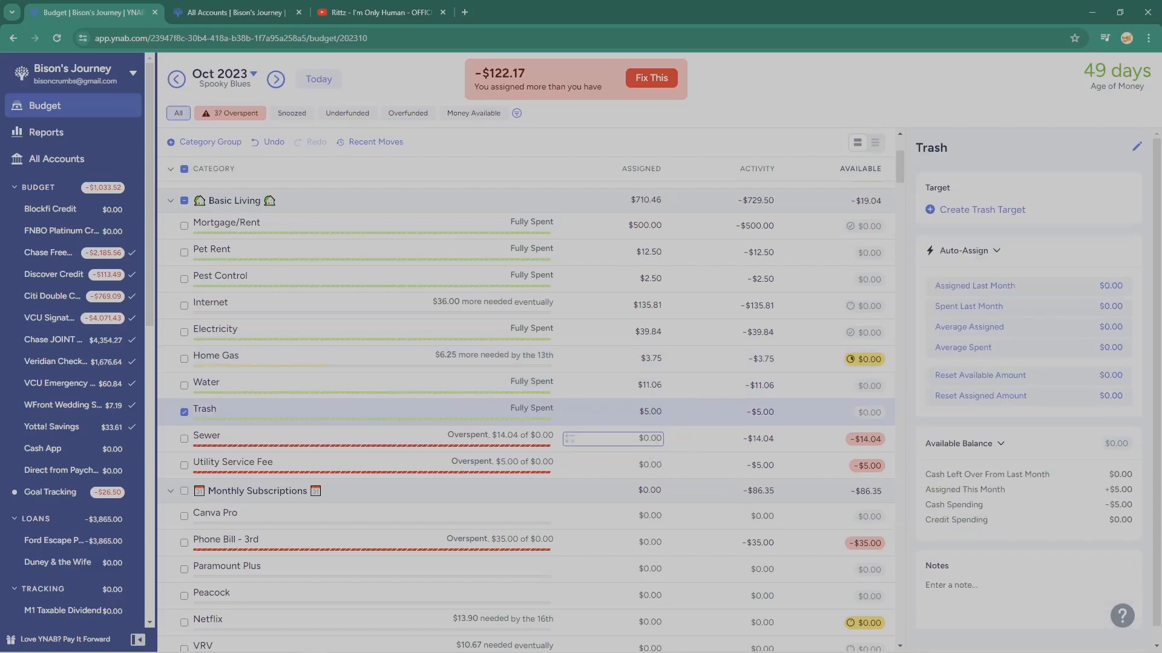
type("14.04")
key("Return")
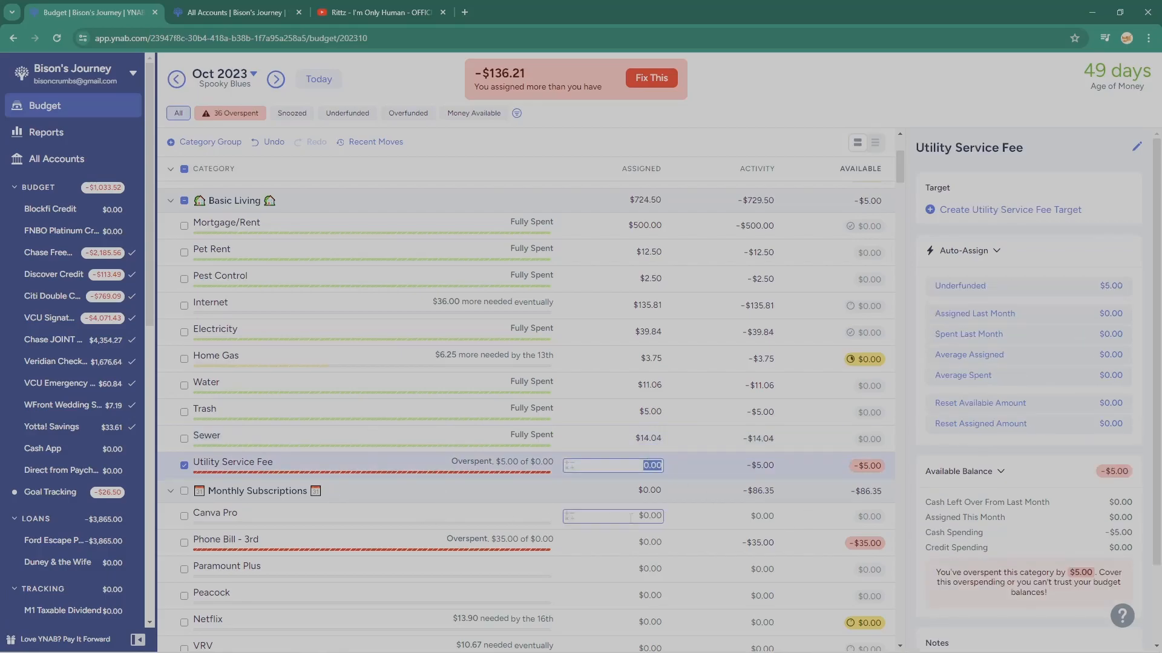
type("5")
key("Return")
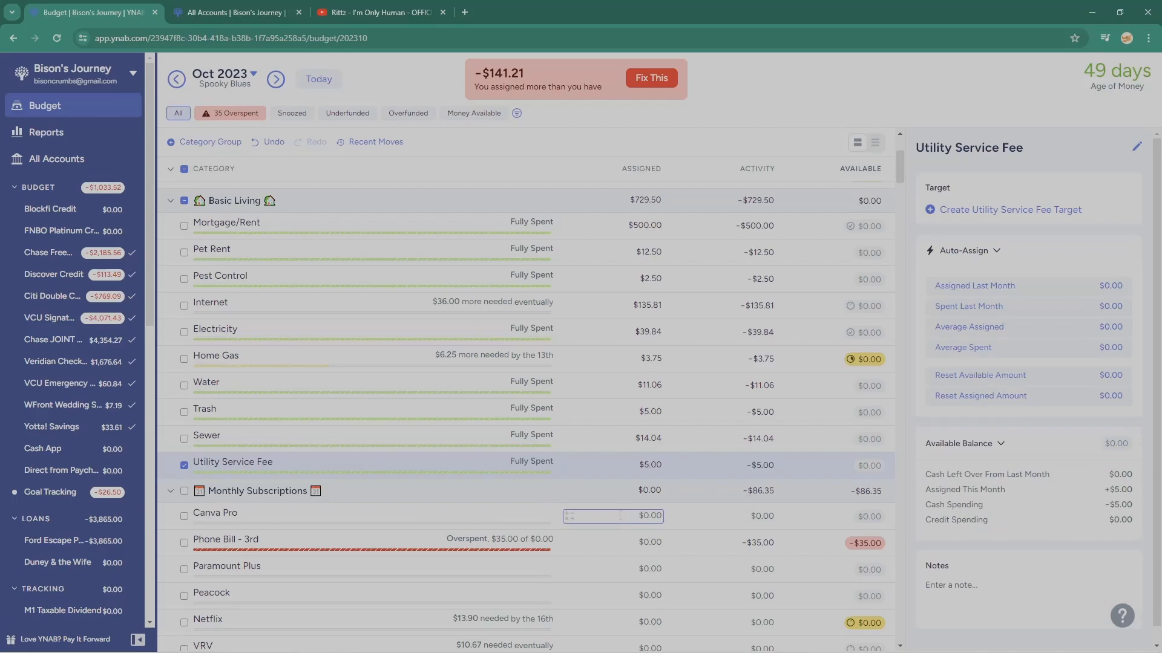
left_click(184, 464)
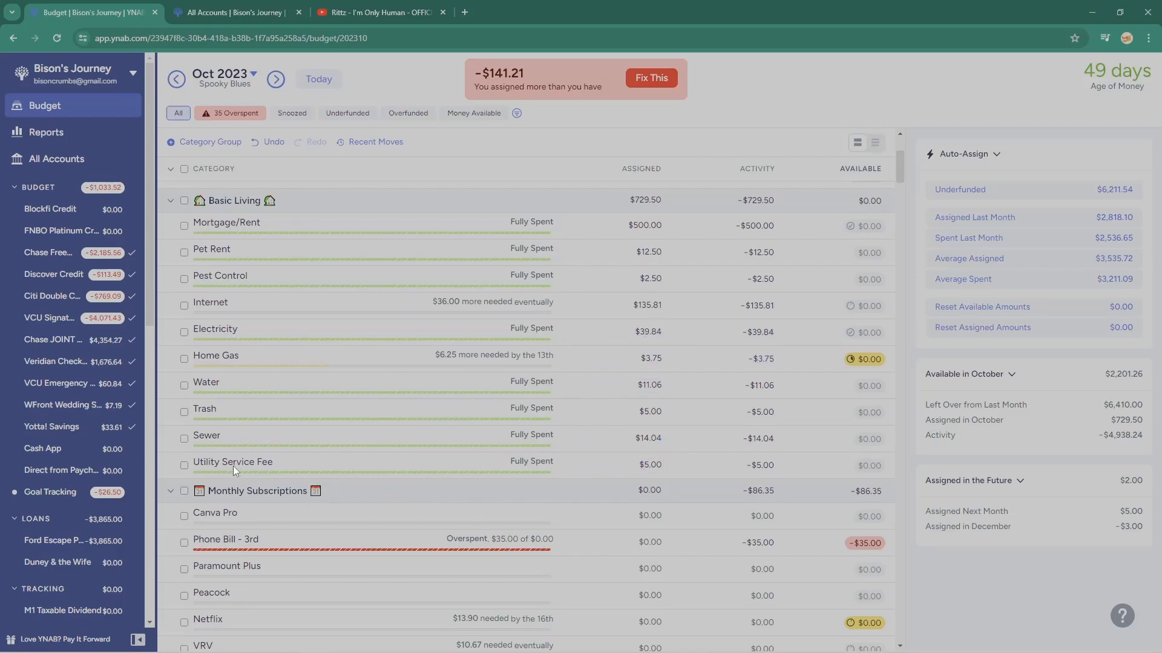
Select Utility Service Fee, Sewer, Trash, Water, Pest Control and Internet together to view their combined totals
left_click(184, 466)
left_click(184, 439)
left_click(184, 412)
left_click(184, 386)
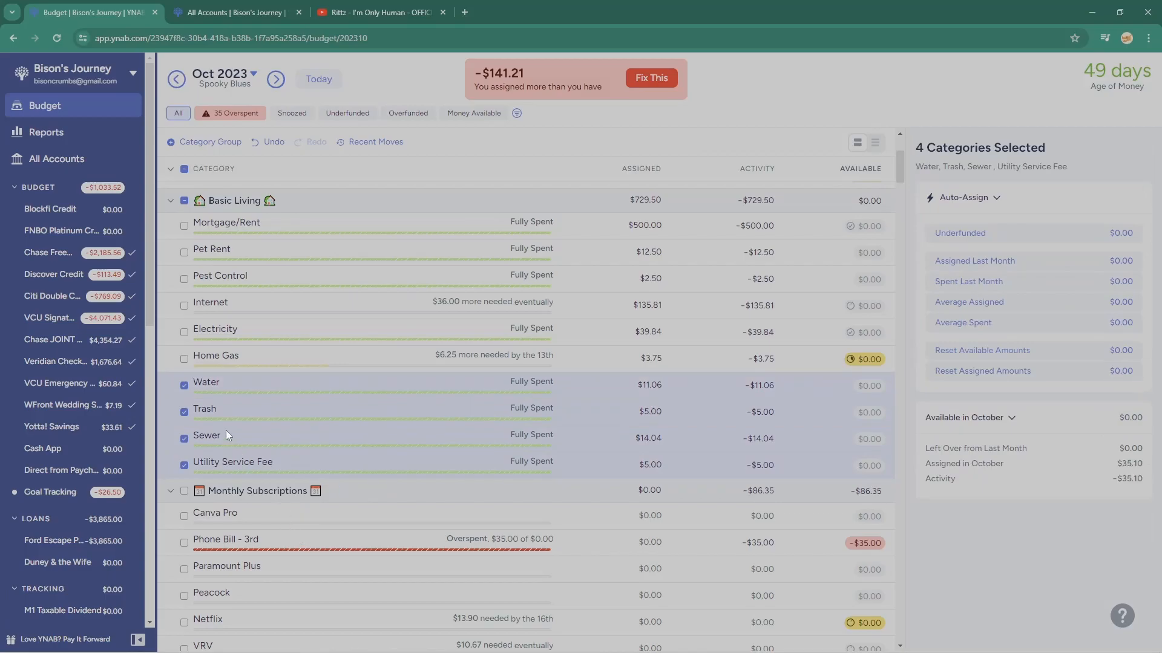
left_click(184, 279)
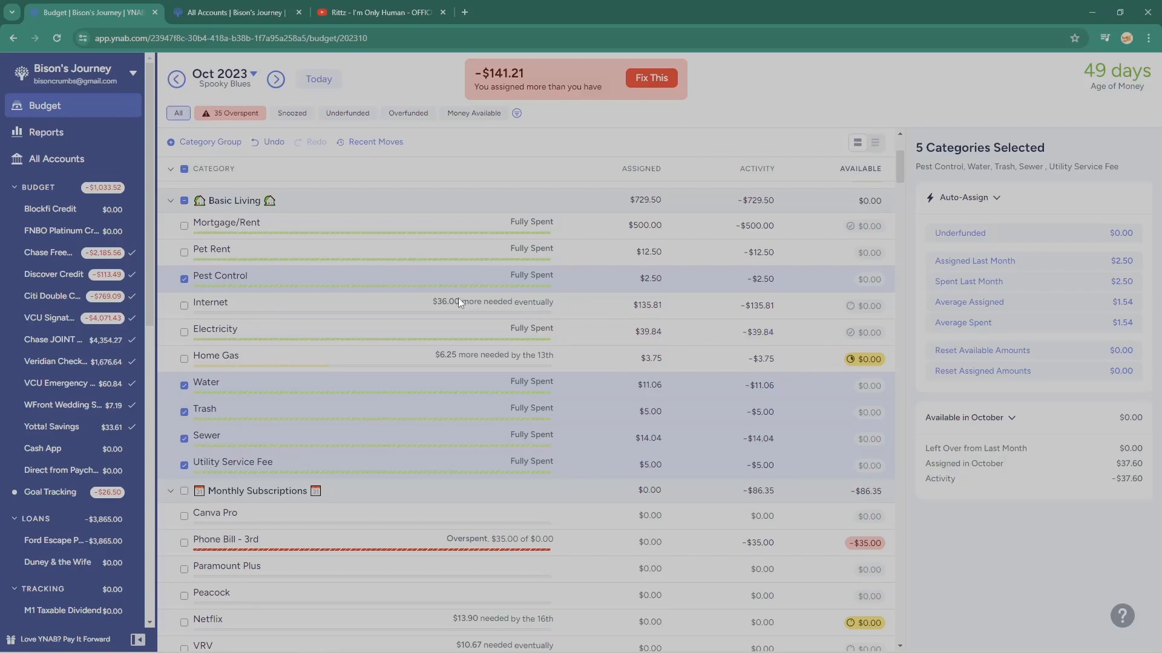
left_click(186, 308)
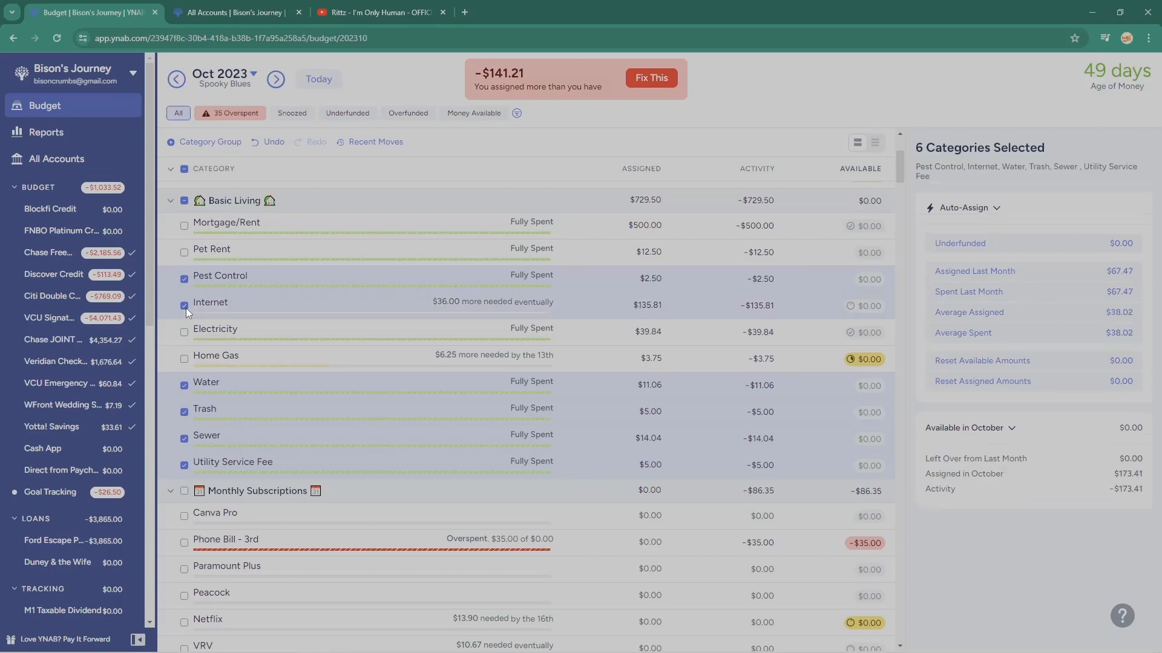
Clear the multiple category selection and briefly view the Internet category's details
left_click(186, 307)
left_click(186, 389)
left_click(183, 415)
left_click(184, 439)
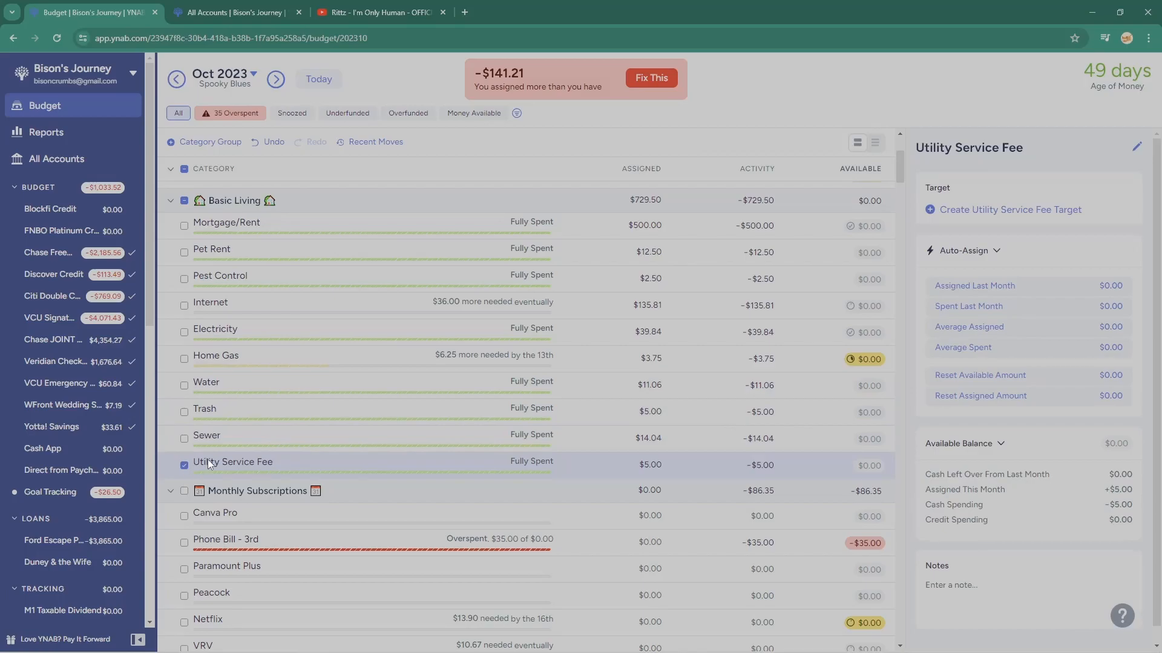
left_click(184, 464)
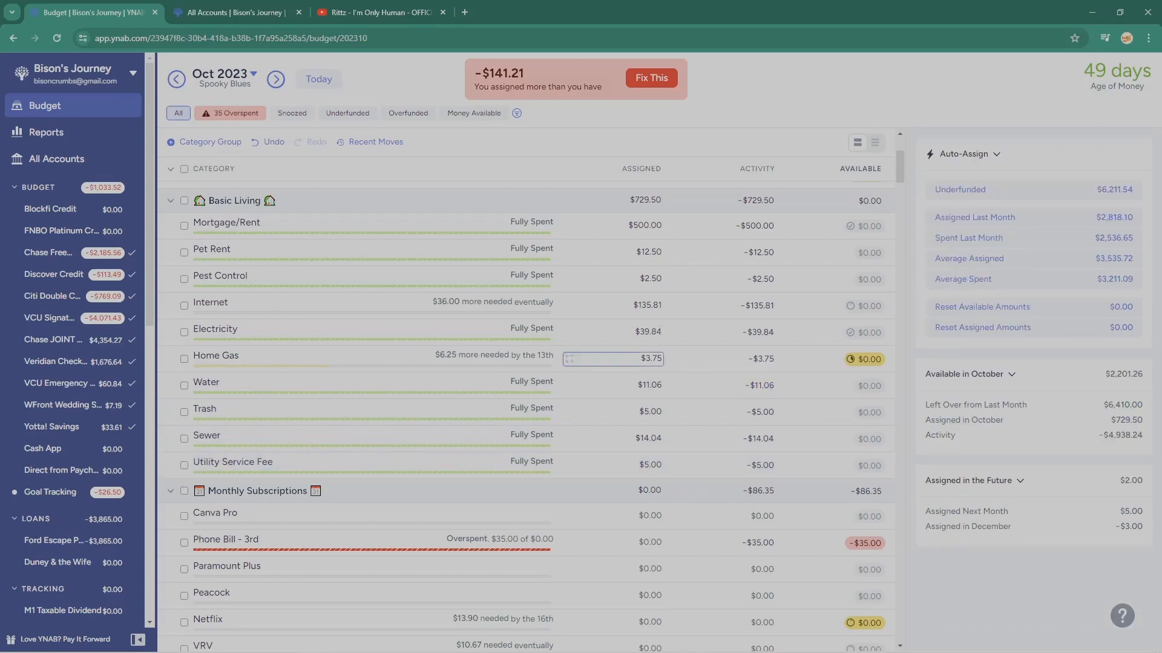
left_click(803, 304)
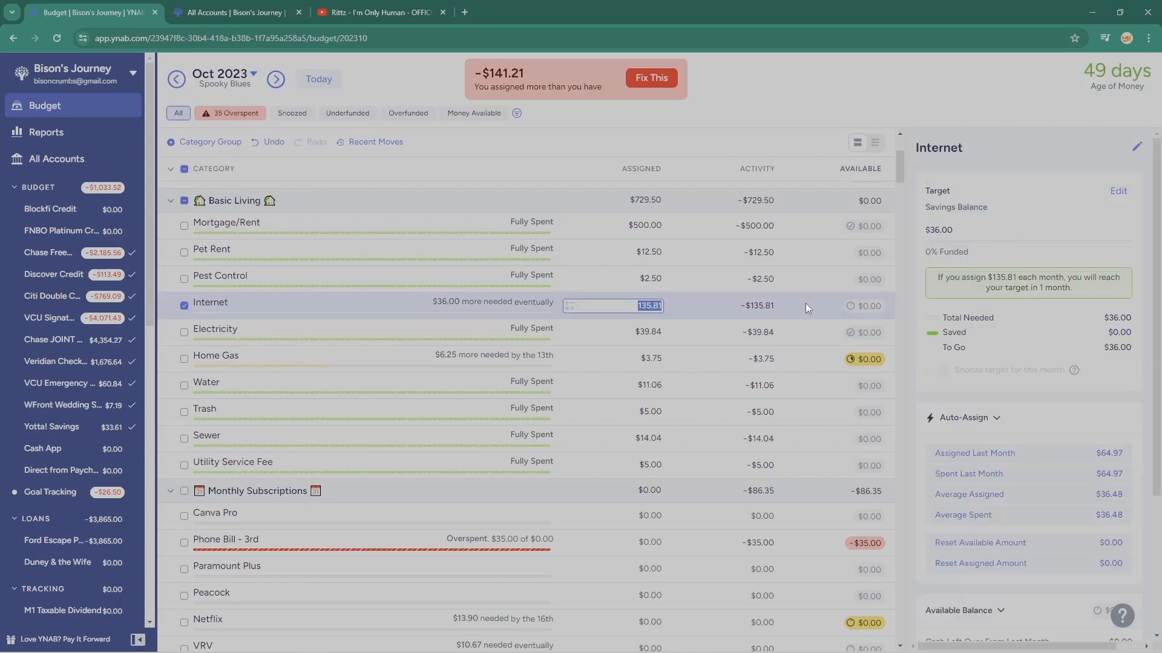
left_click(185, 305)
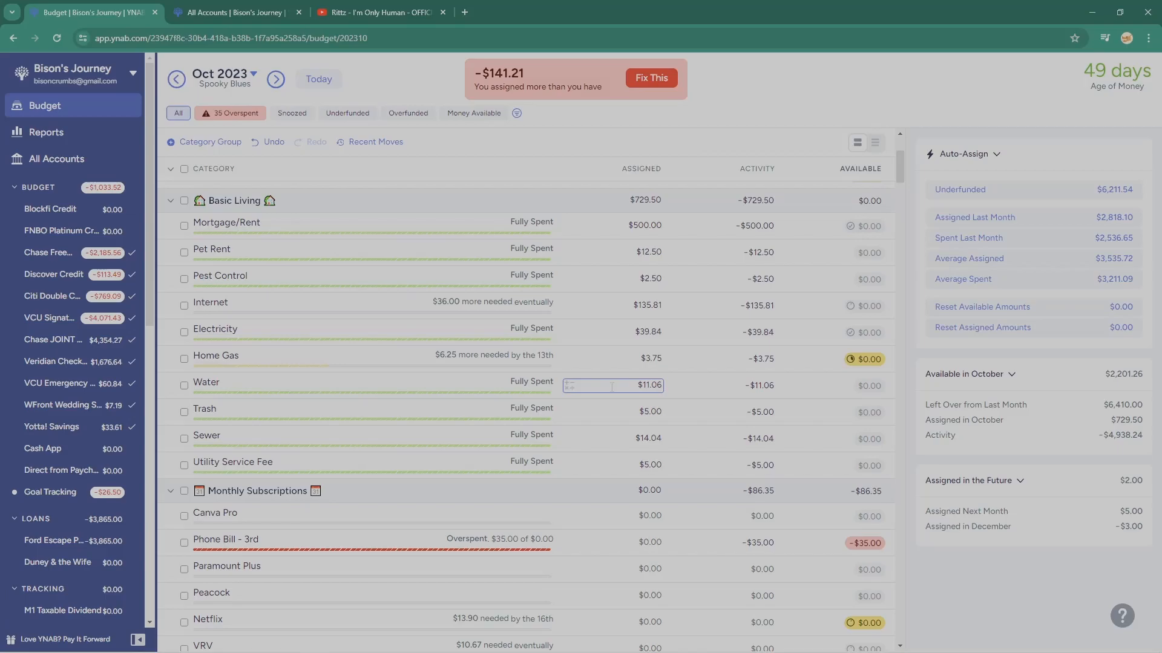
Assign $35.00 to the Phone Bill - 3rd category in the Monthly Subscriptions group
left_click(593, 531)
scroll(575, 363, "down", 3)
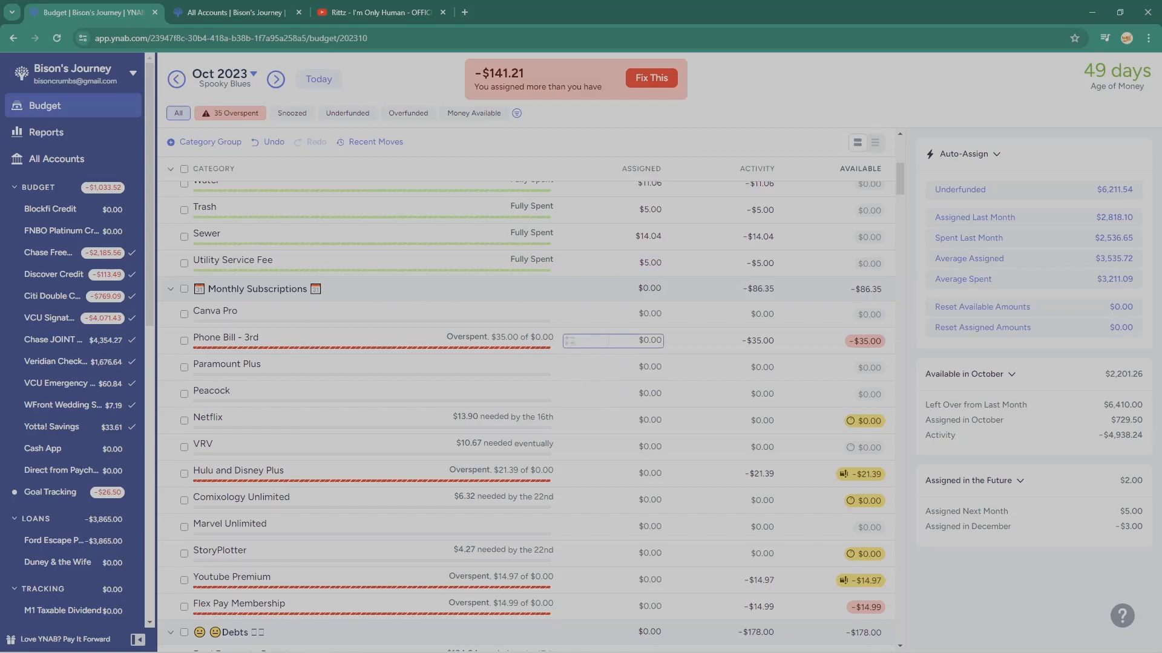
left_click(664, 348)
type("35")
key("Return")
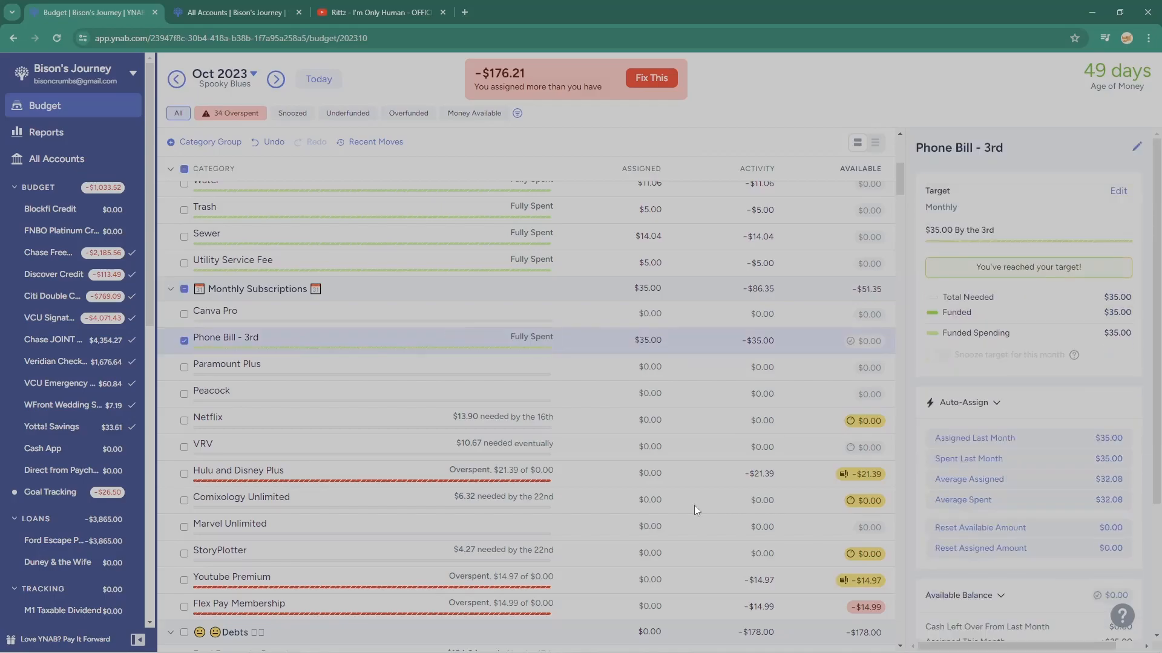
Assign $21.39 to Hulu and Disney Plus and $14.97 to Youtube Premium
left_click(584, 475)
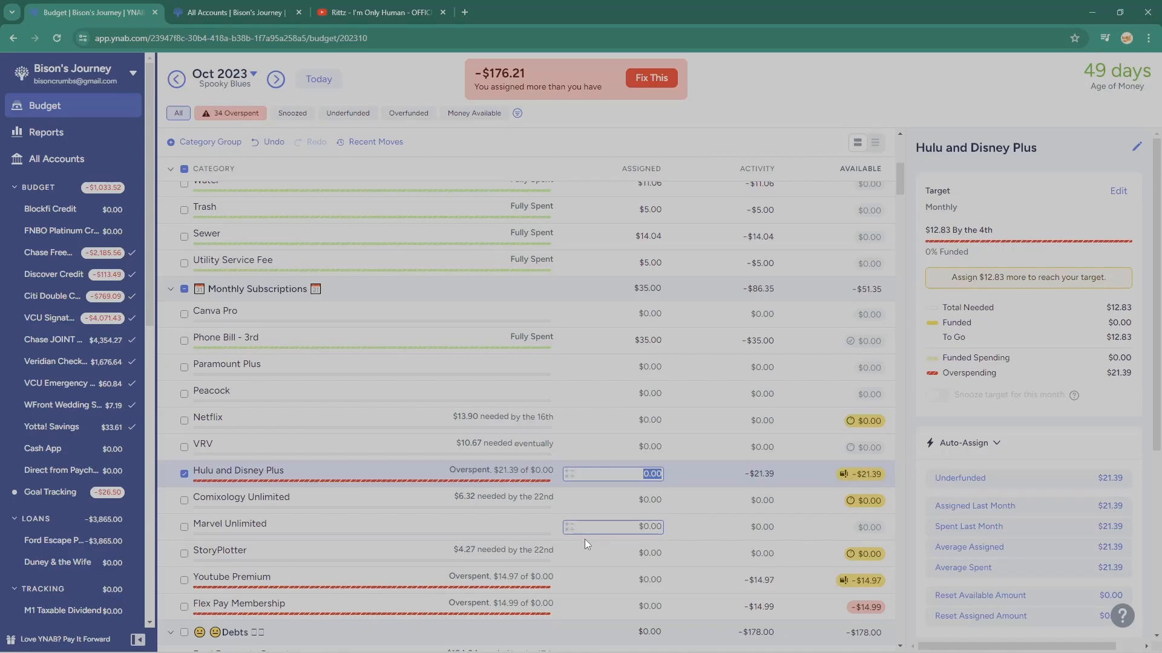
type("21.39")
left_click(711, 570)
type("14.97")
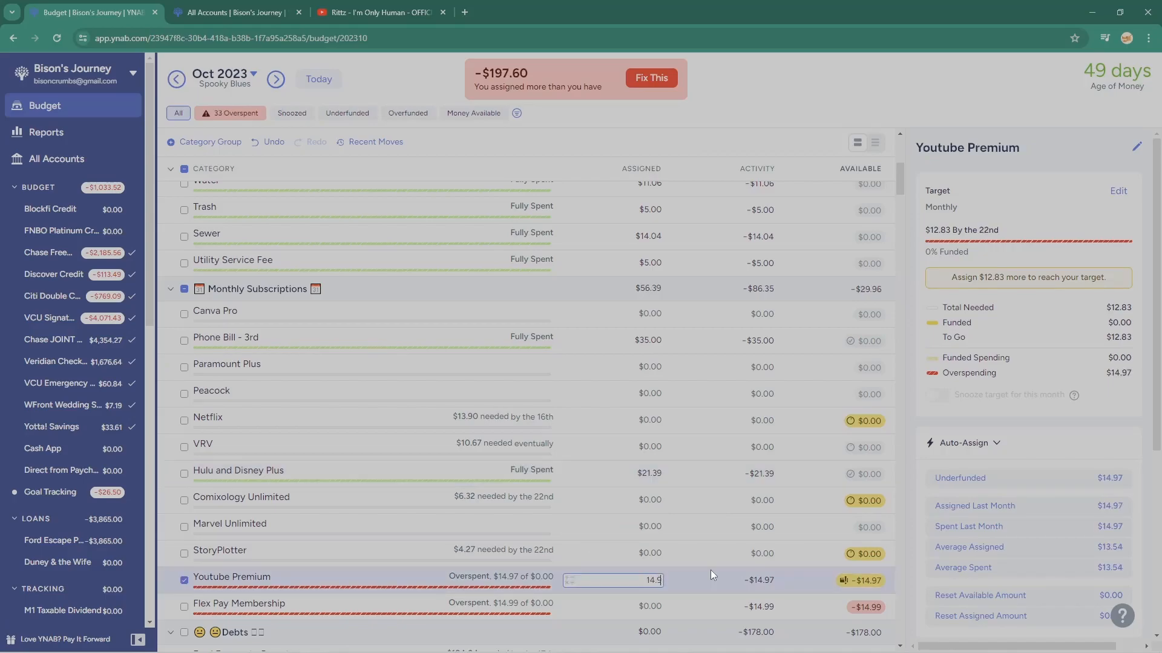
key("Return")
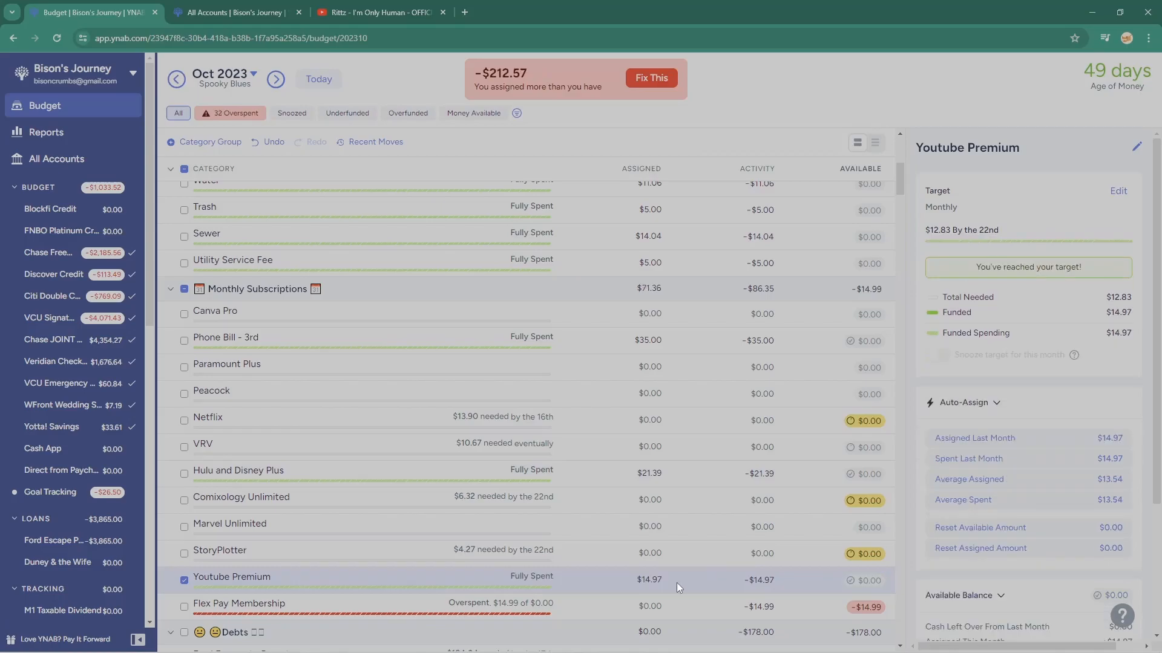
Assign $14.99 to the Flex Pay Membership category in the Monthly Subscriptions group
scroll(676, 583, "down", 2)
left_click(637, 508)
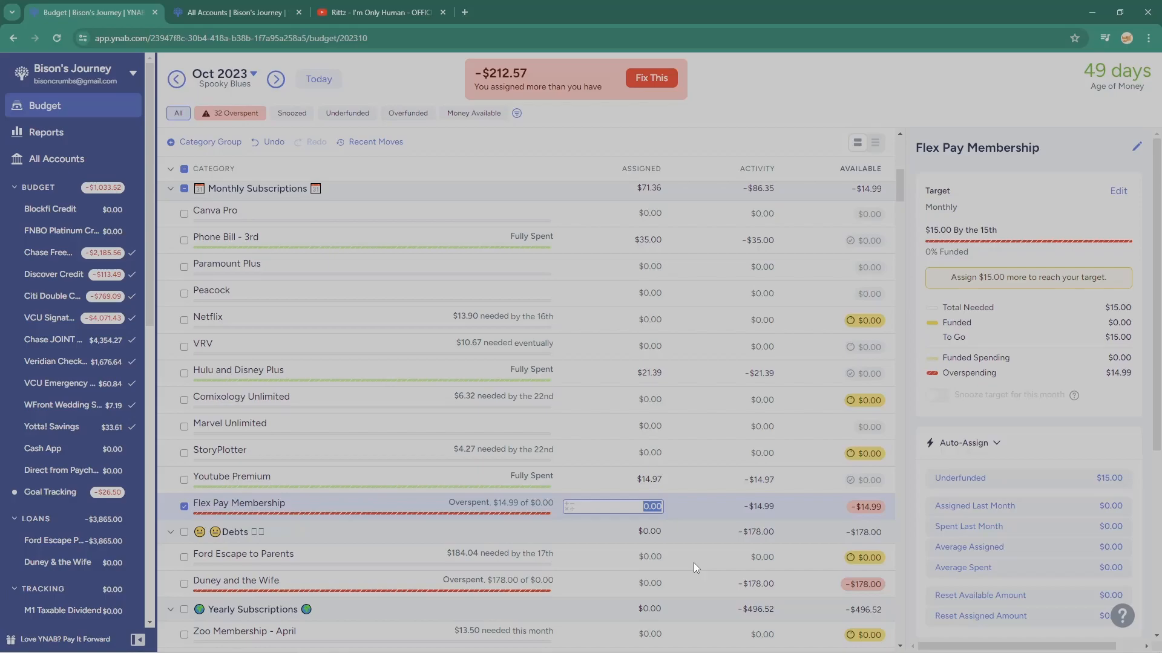
left_click(720, 513)
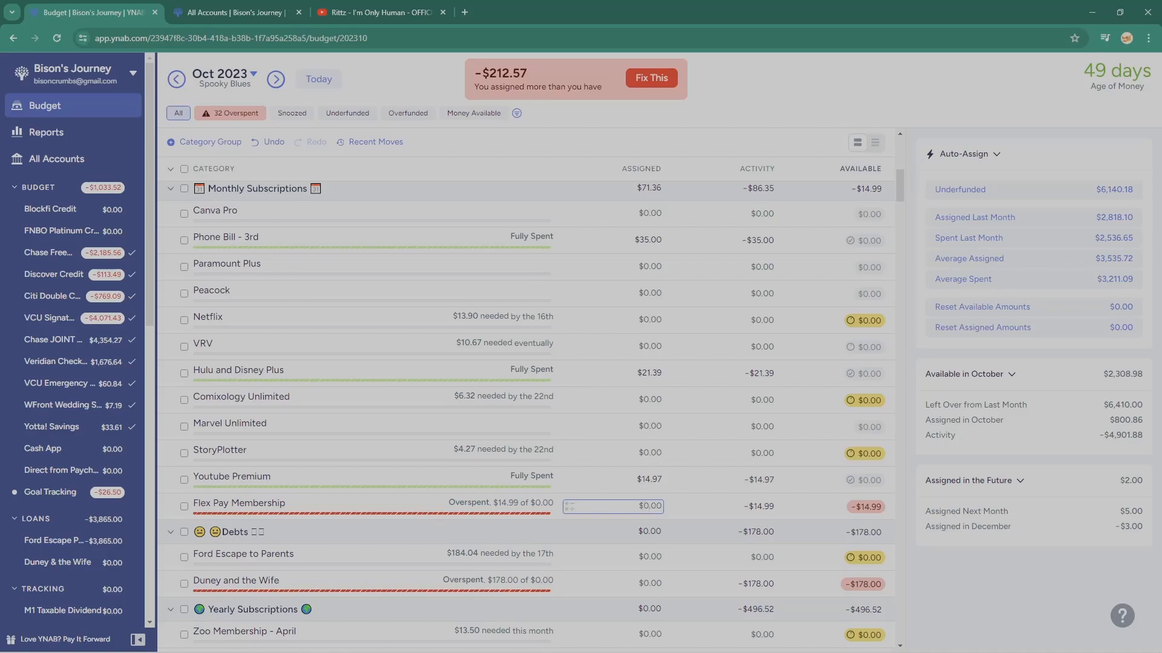
scroll(699, 567, "down", 2)
type("14.99")
key("Return")
Assign $178.00 to the overspent category in the Debts group
left_click(617, 482)
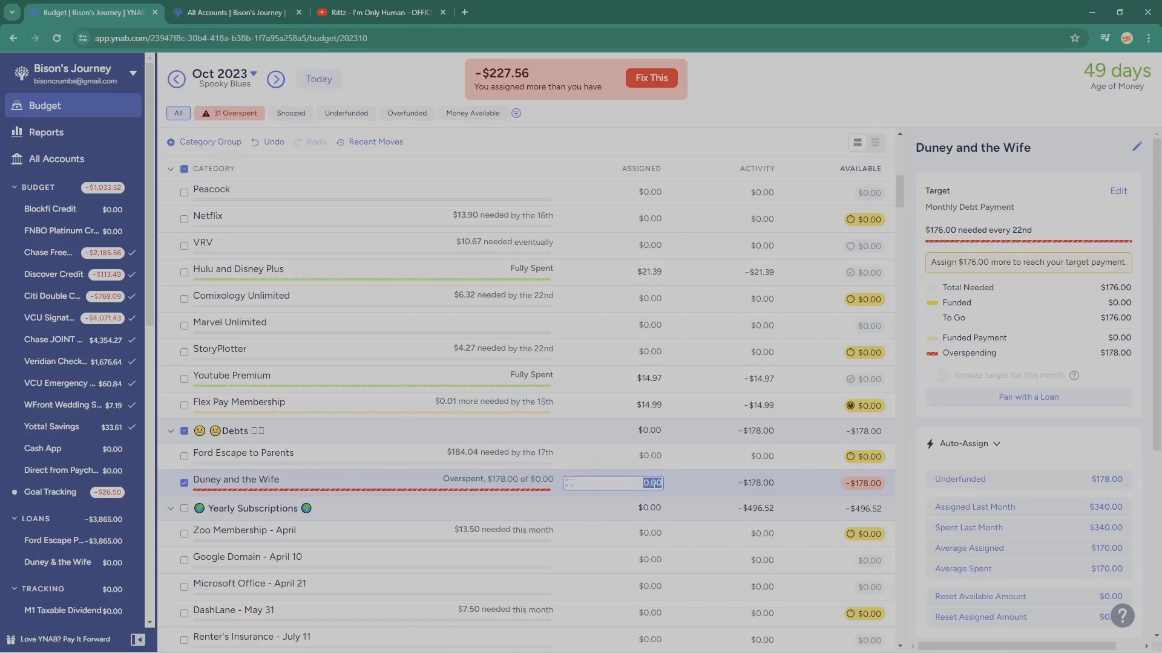
type("178")
key("Return")
Assign $496.52 to the Car Insurance - Oct 10 category in the Yearly Subscriptions group
scroll(657, 483, "down", 3)
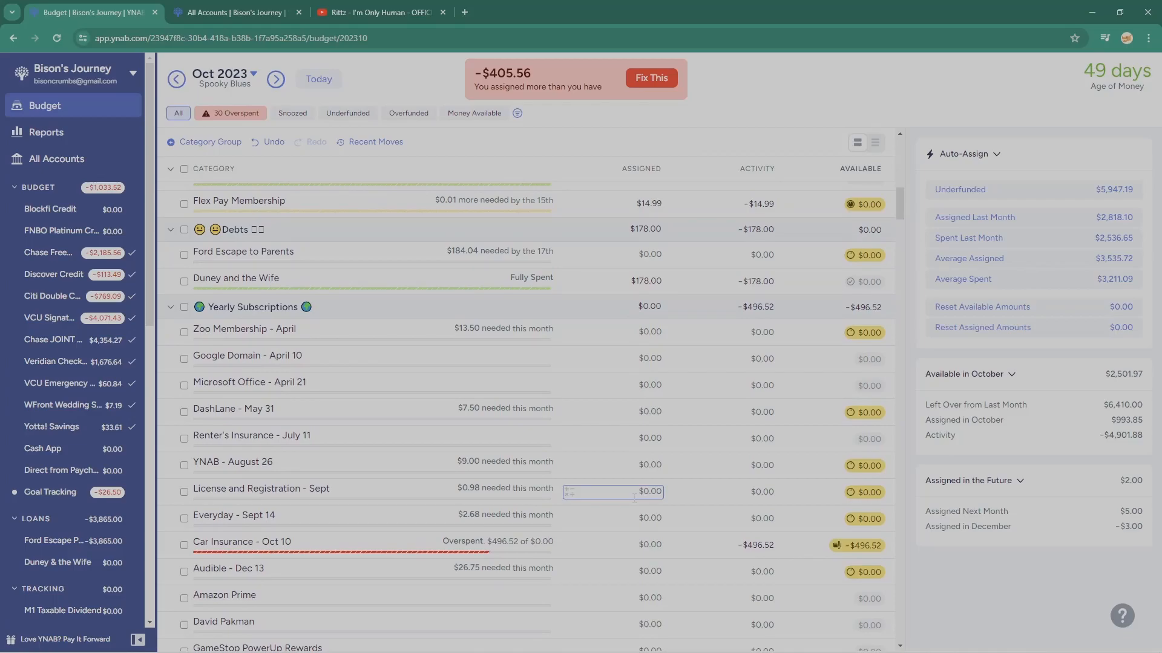
scroll(634, 497, "down", 2)
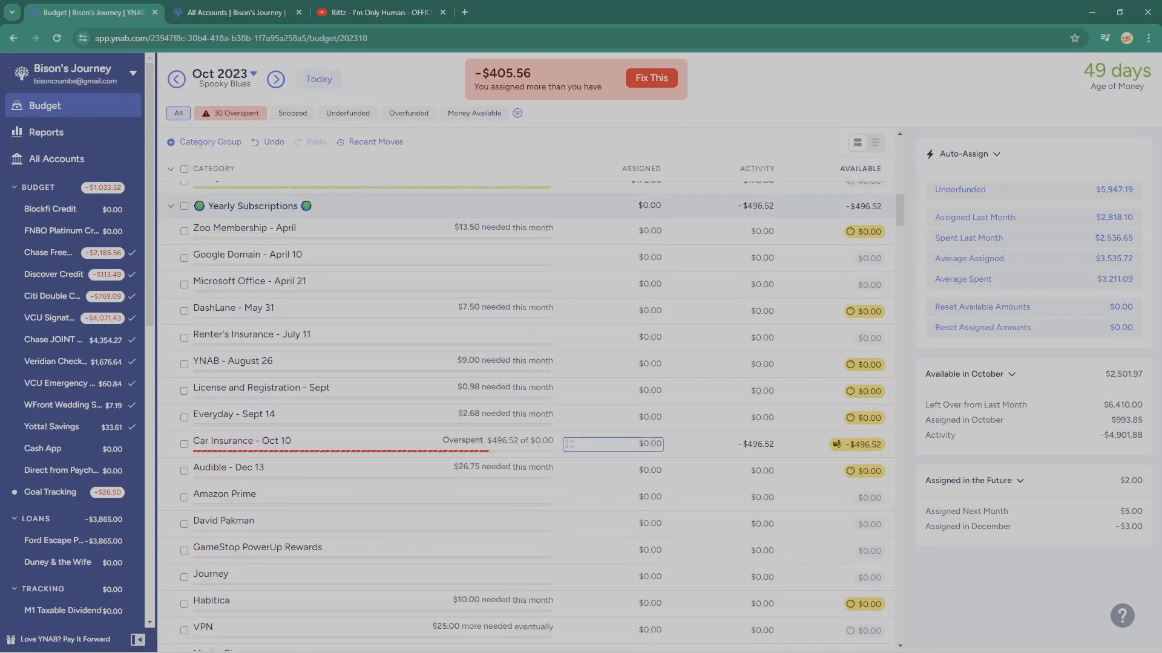
left_click(629, 444)
scroll(535, 496, "down", 2)
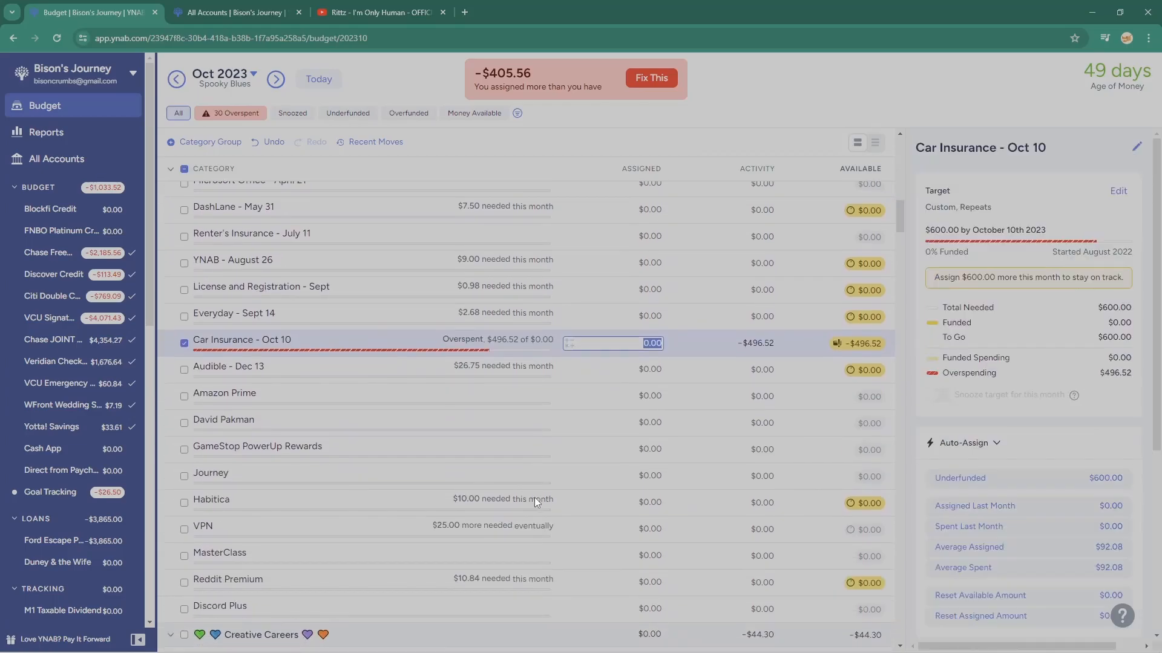
type("496.52")
key("Return")
Set the assigned amount of In An Attempt To Resell in the Creative Careers group to -$1.15
scroll(535, 497, "down", 4)
scroll(260, 410, "down", 2)
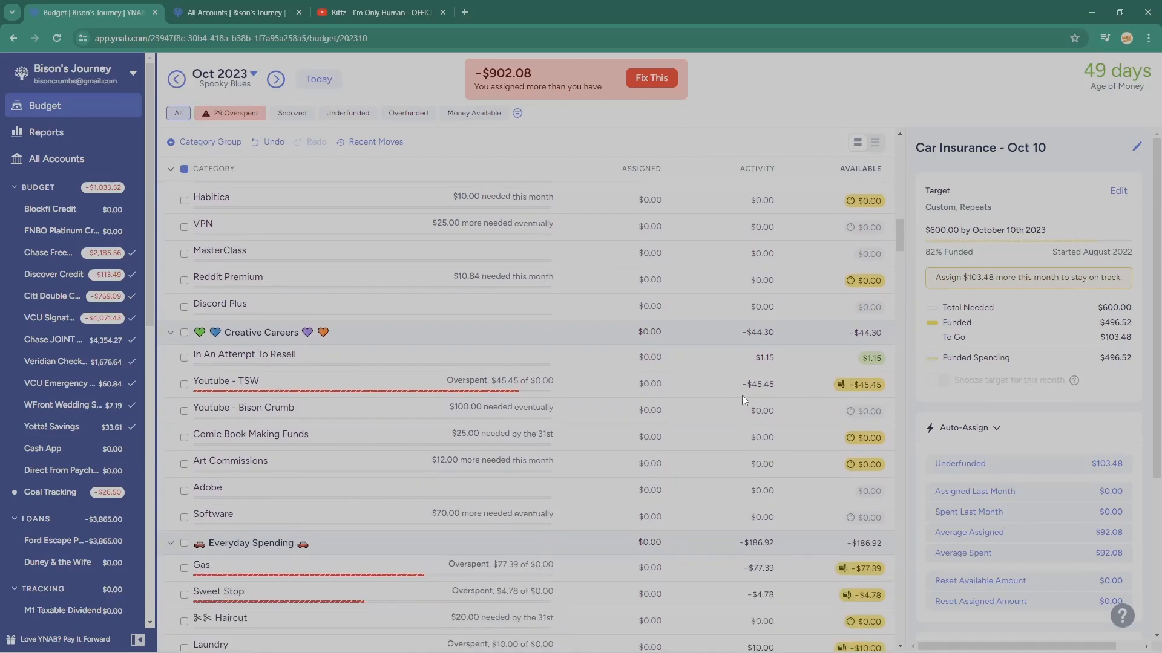
left_click(629, 384)
left_click(353, 362)
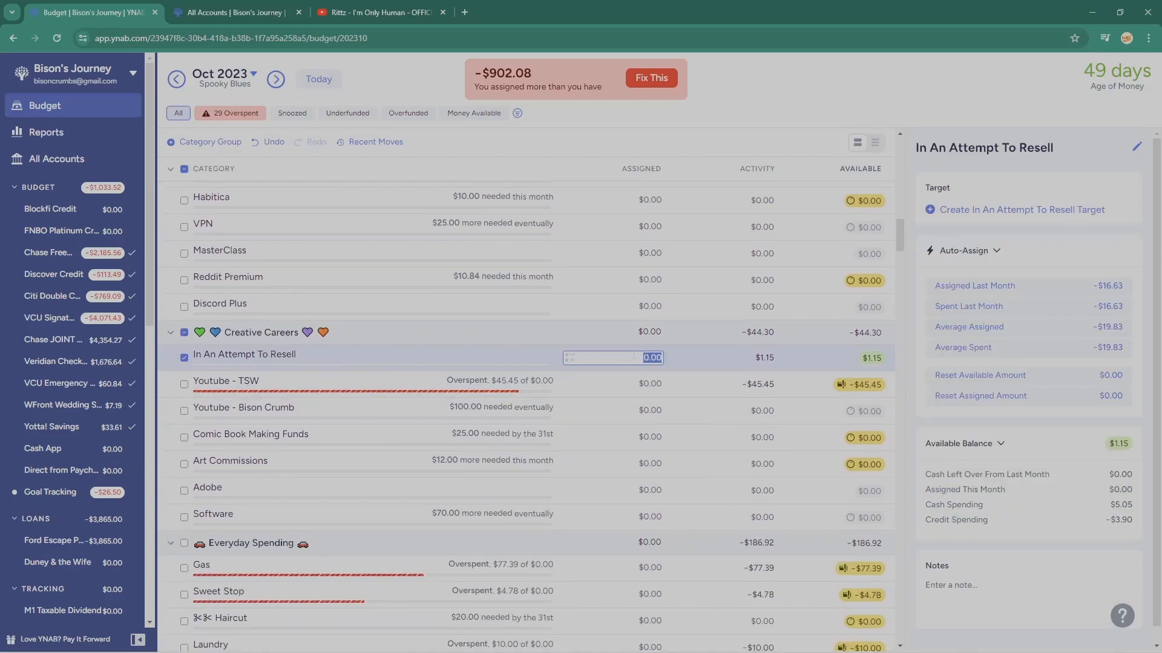
type("-1.15")
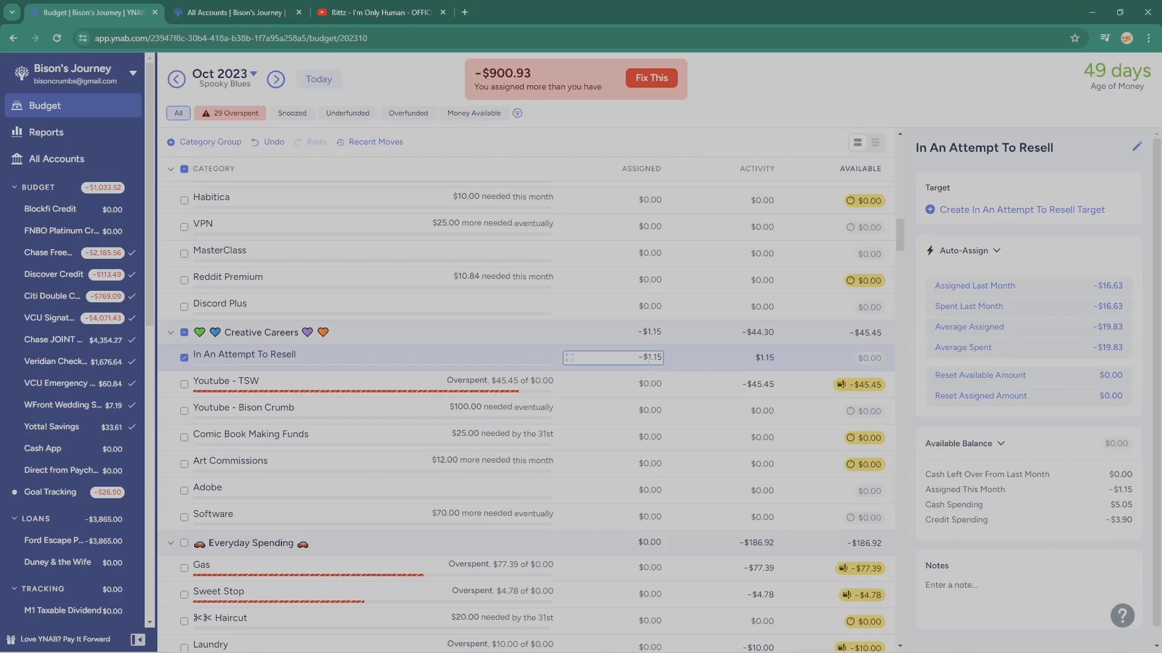
key("Return")
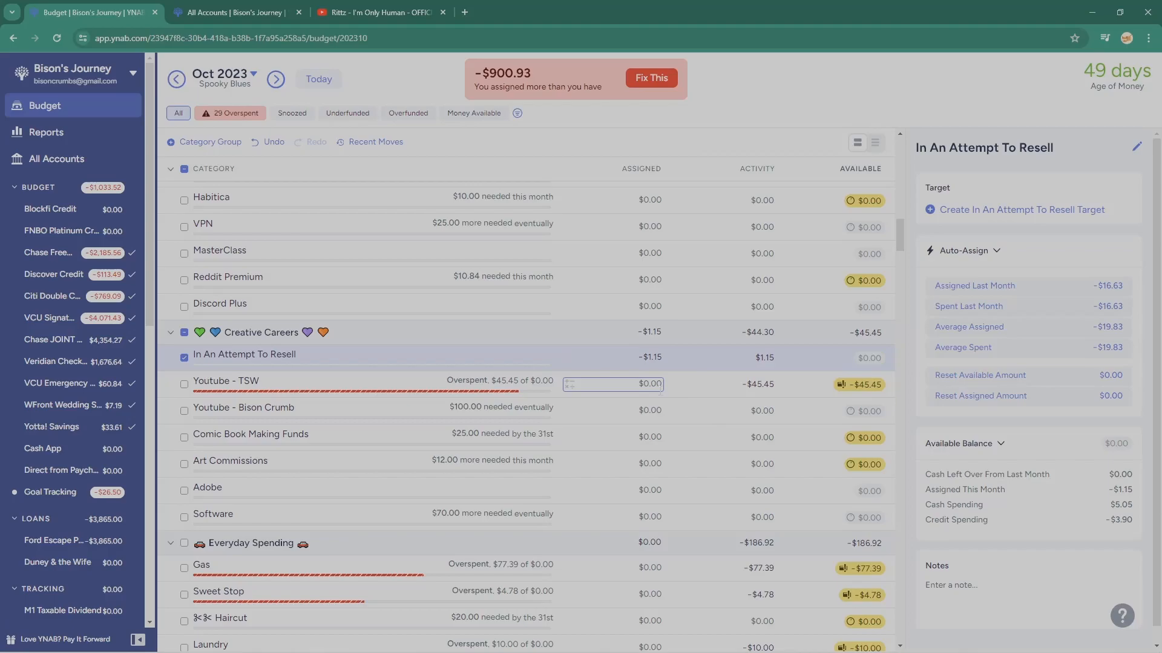
Assign $45.45 to the Youtube - TSW category in the Creative Careers group
left_click(646, 384)
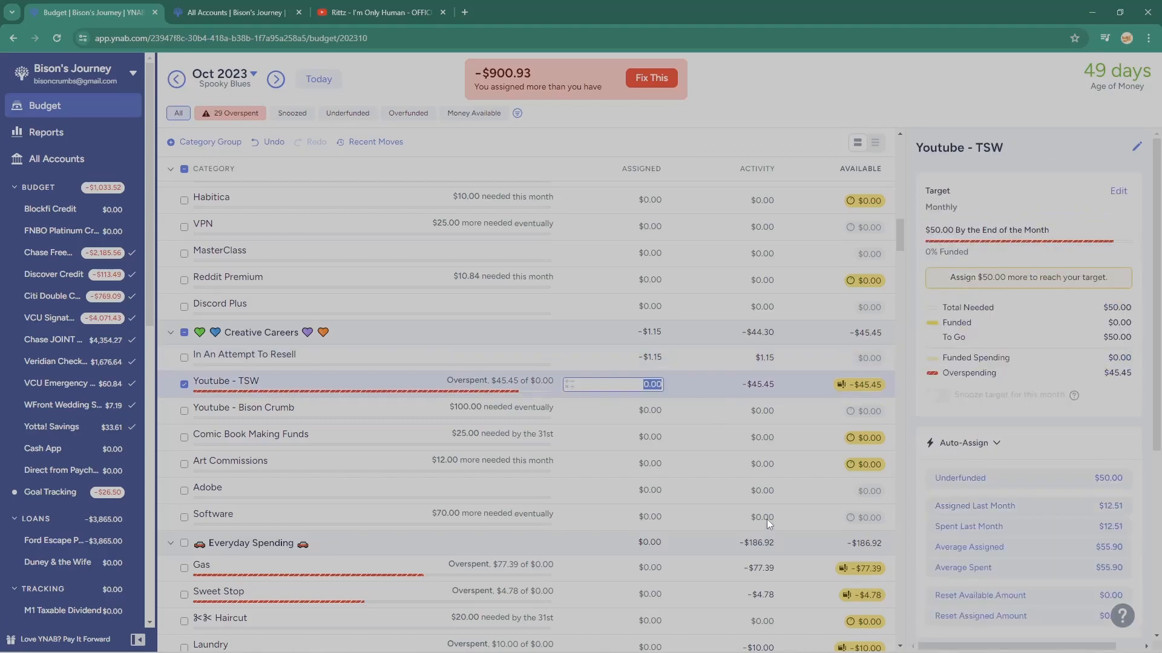
type("45.45")
key("Return")
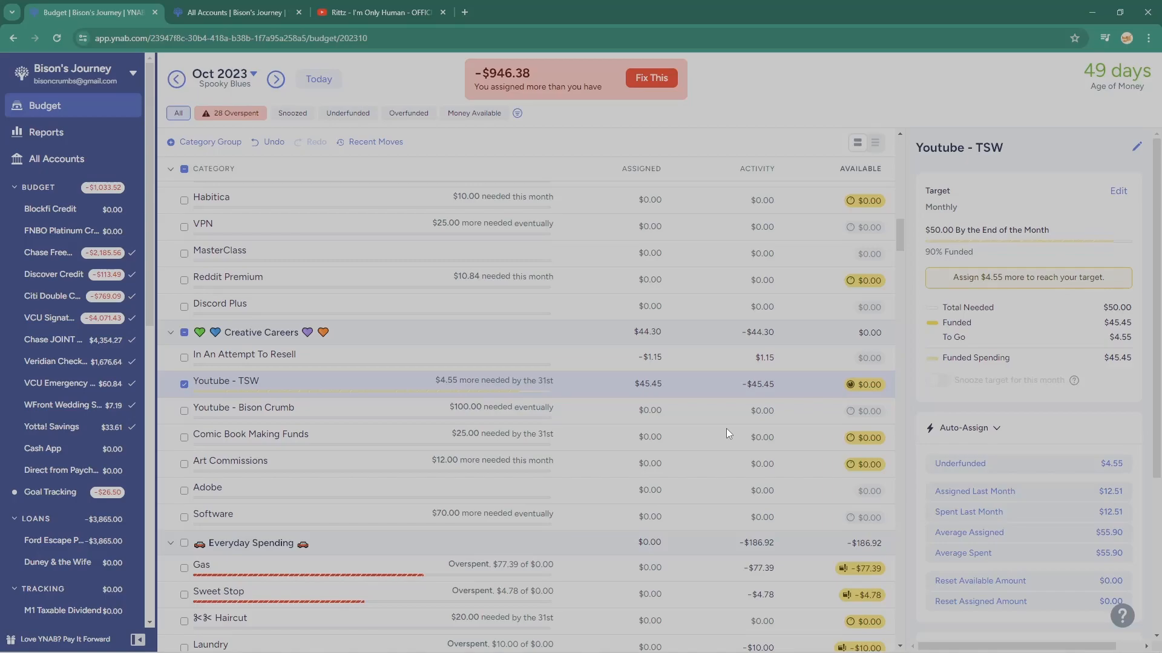
Assign $77.39 to Gas and $4.78 to Sweet Stop in the Everyday Spending group
left_click(185, 385)
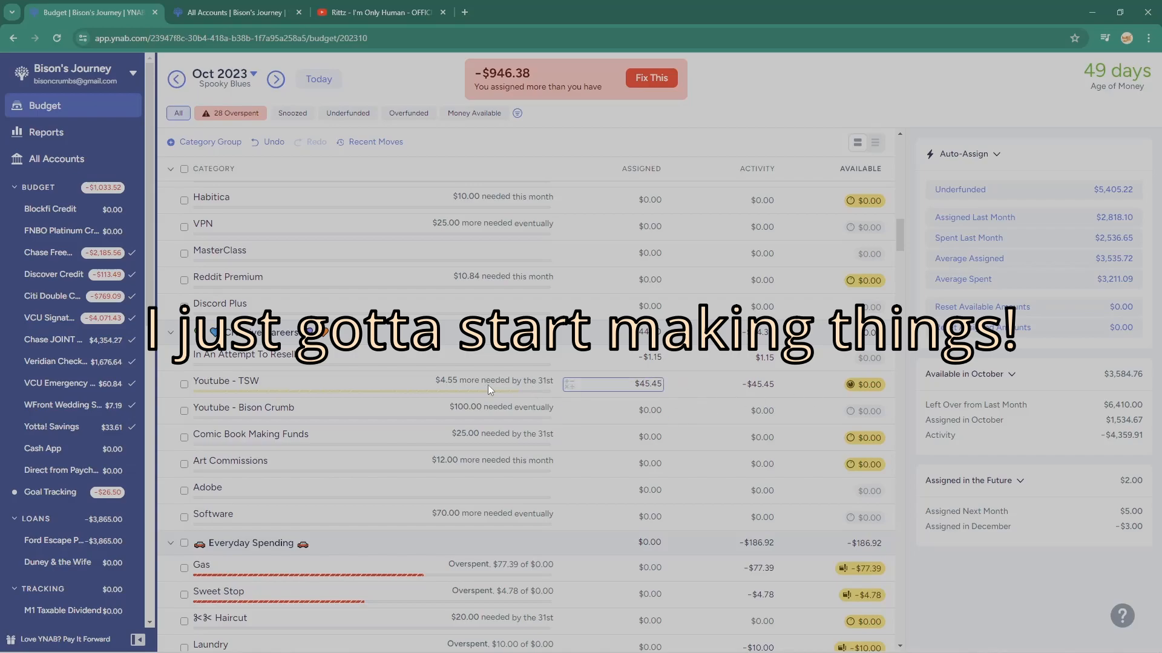
scroll(609, 418, "down", 3)
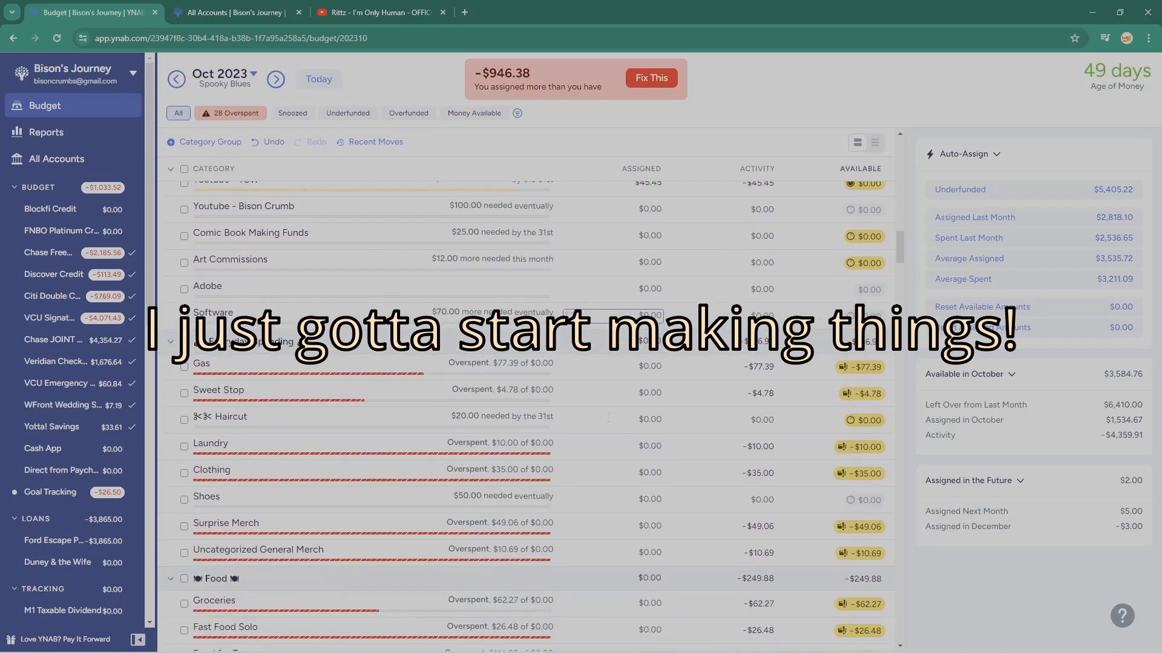
left_click(598, 367)
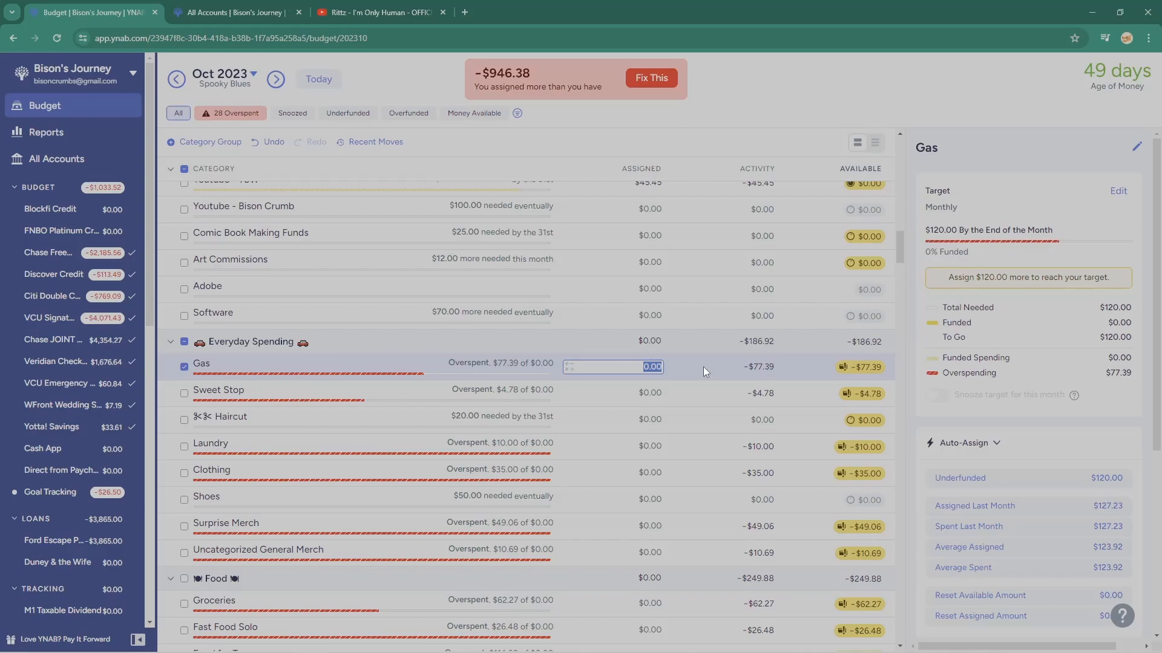
type("77.39")
key("Return")
type("4.78")
key("Return")
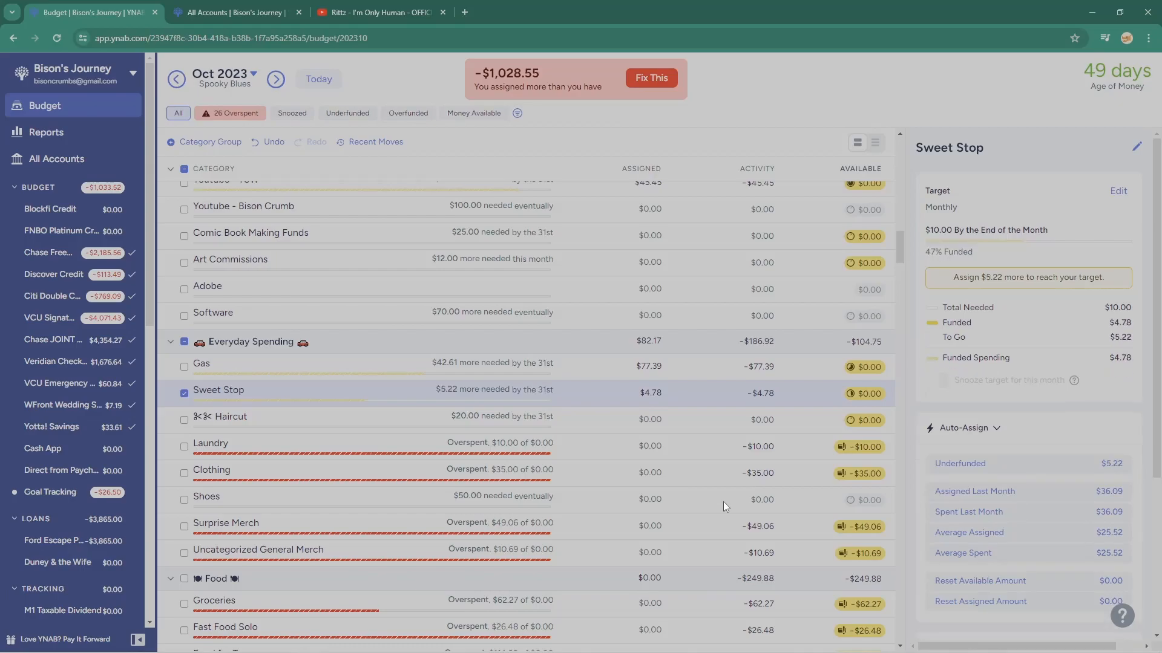
Assign $10.00 to Laundry and $35.00 to Clothing in the Everyday Spending group
left_click(636, 447)
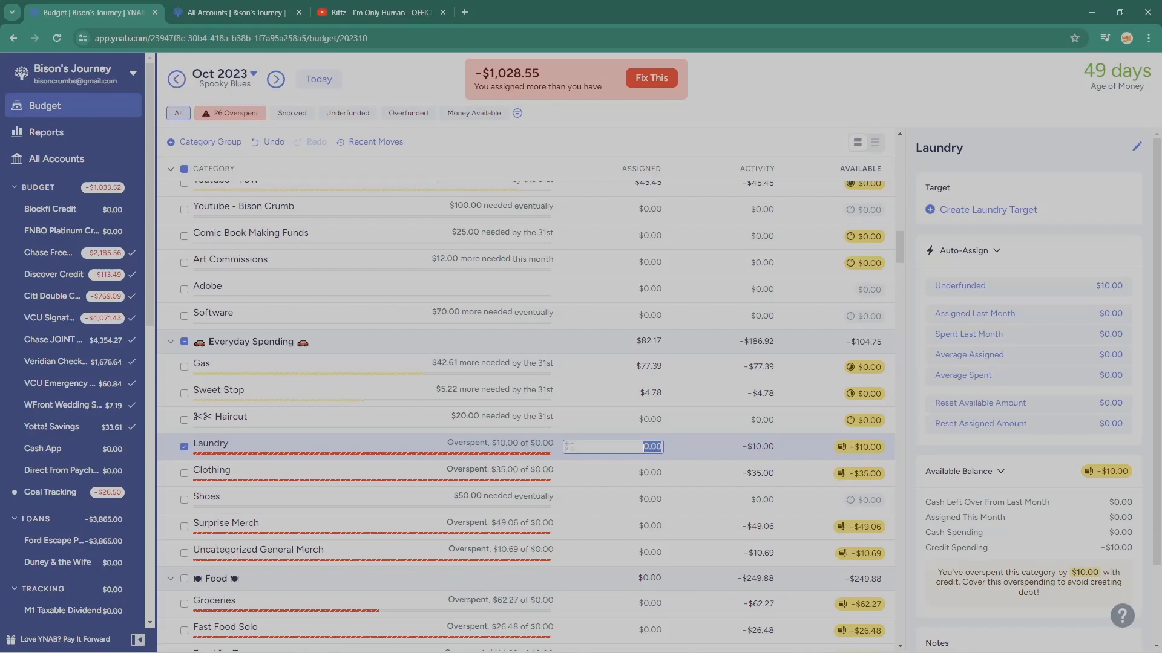
type("10")
key("Return")
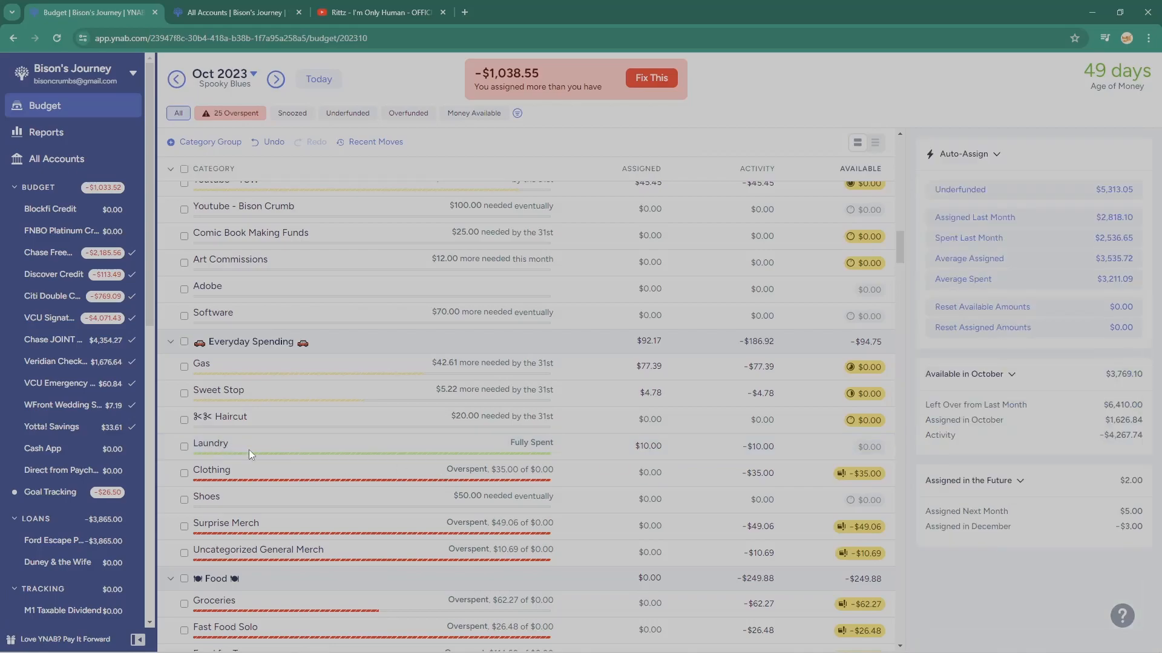
left_click(632, 473)
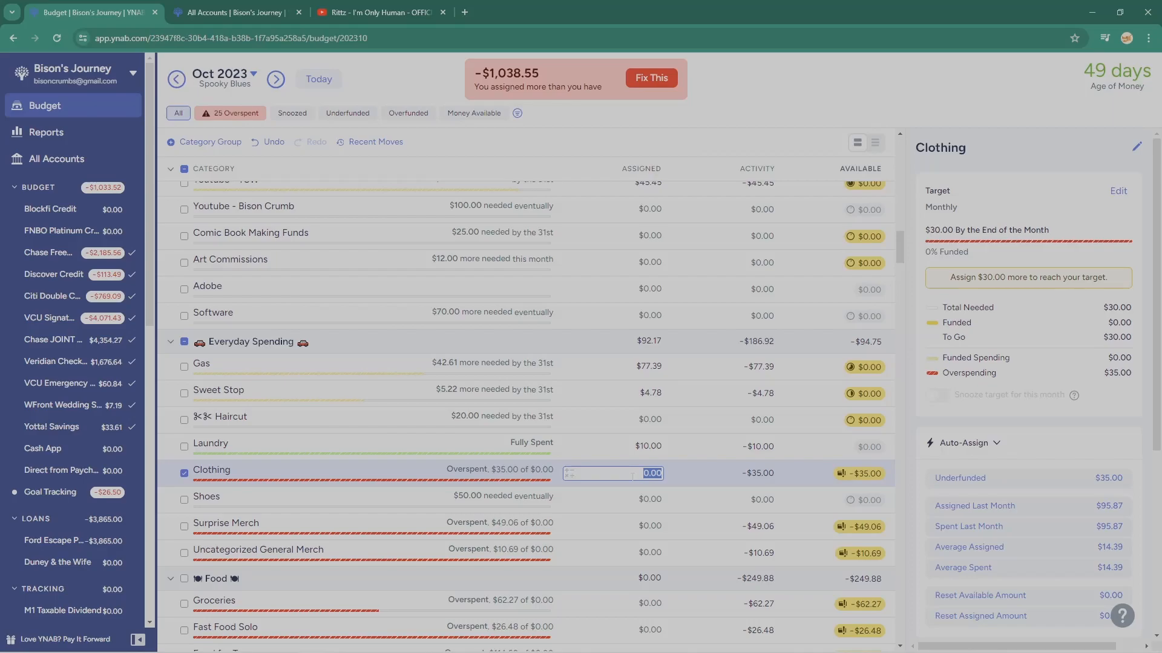
type("35")
key("Return")
left_click(187, 474)
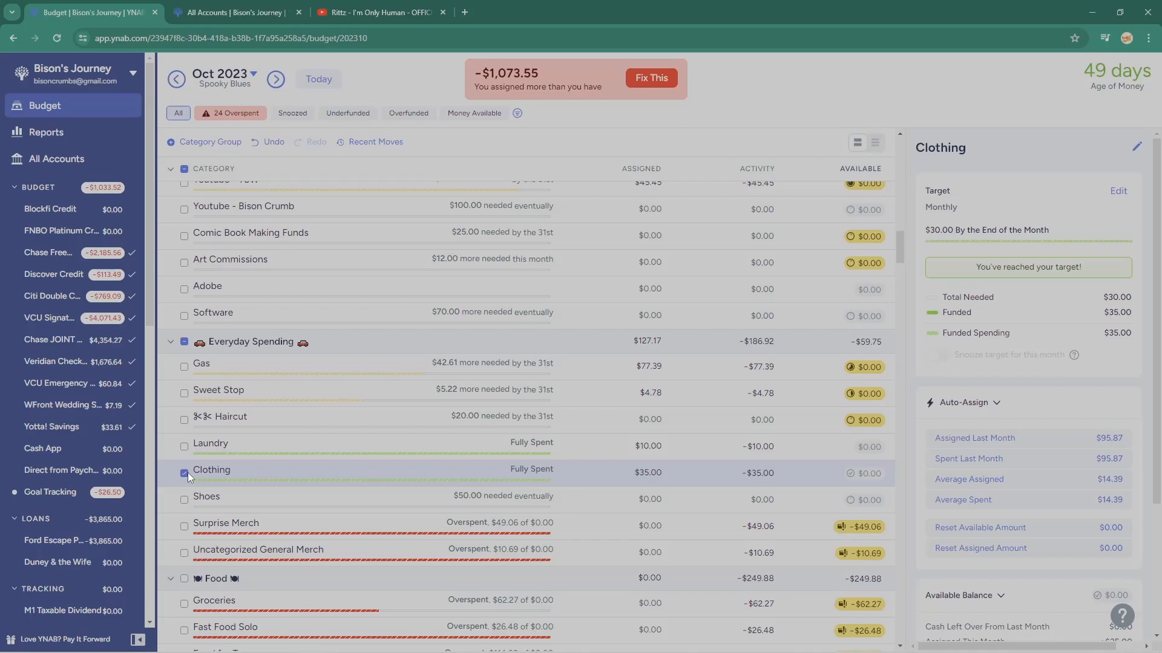
Assign $49.06 to Surprise Merch and $10.69 to Uncategorized General Merch in the Everyday Spending group
left_click(653, 527)
type("49.06")
key("Return")
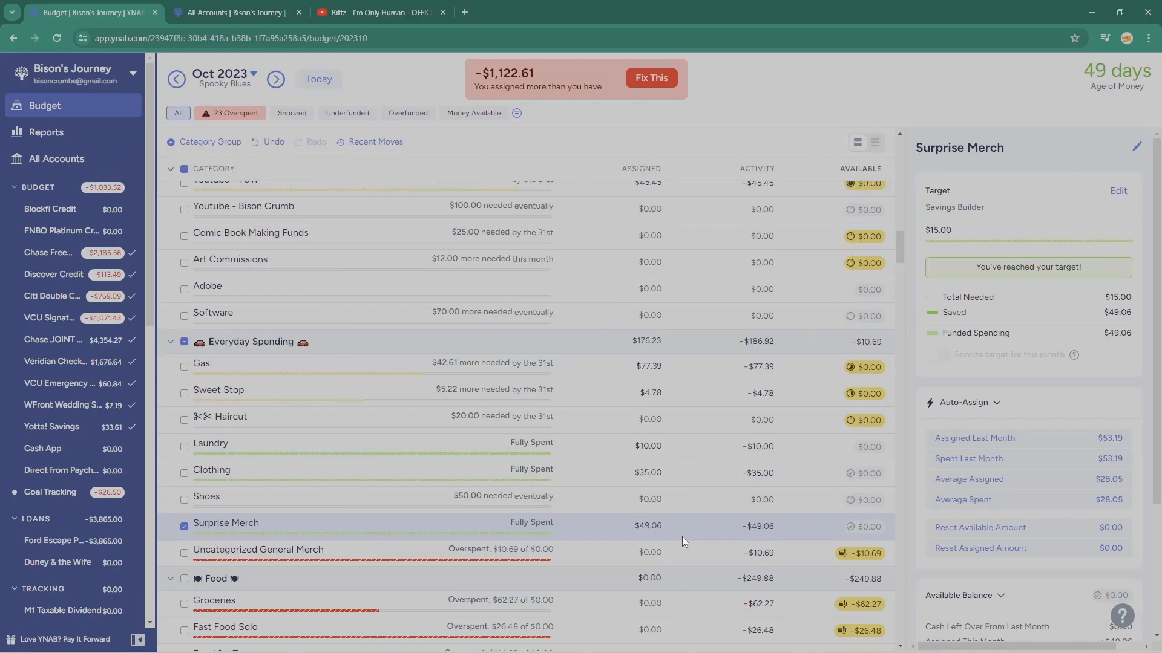
left_click(599, 552)
scroll(591, 553, "down", 2)
scroll(591, 552, "down", 4)
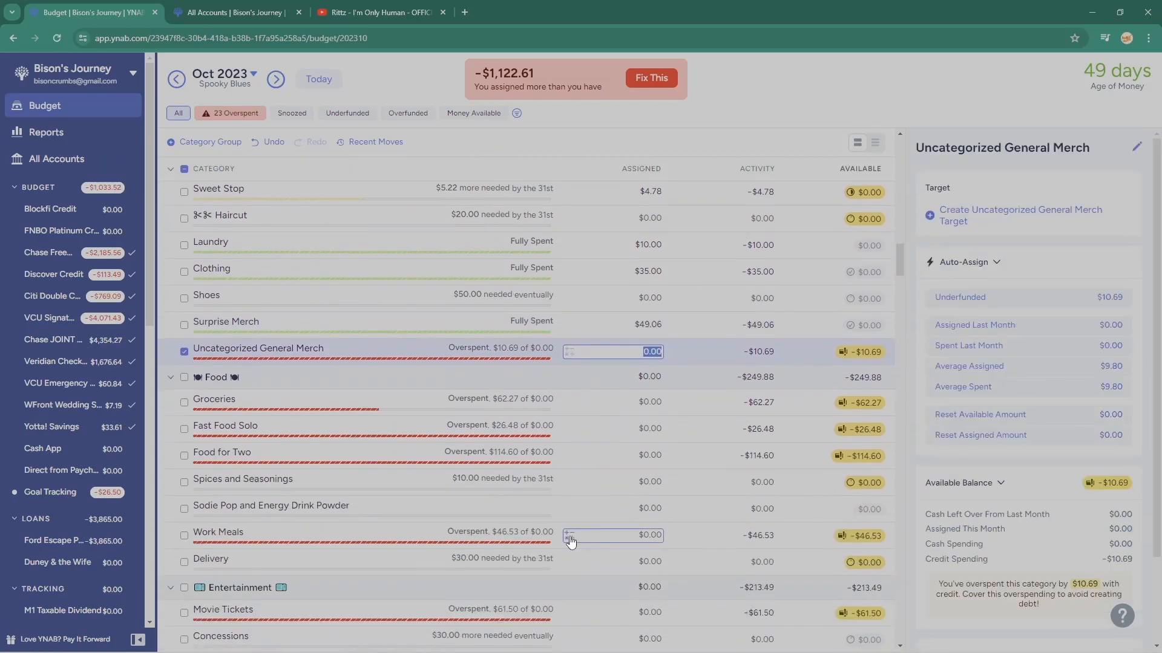
type("10")
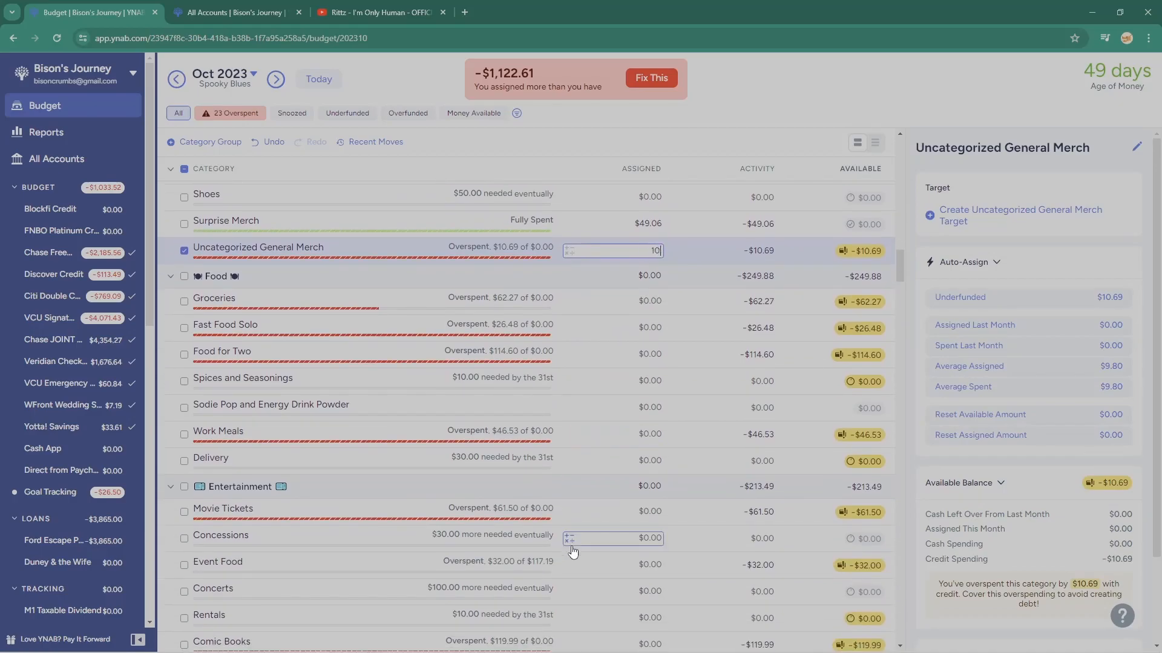
type(".69")
key("Return")
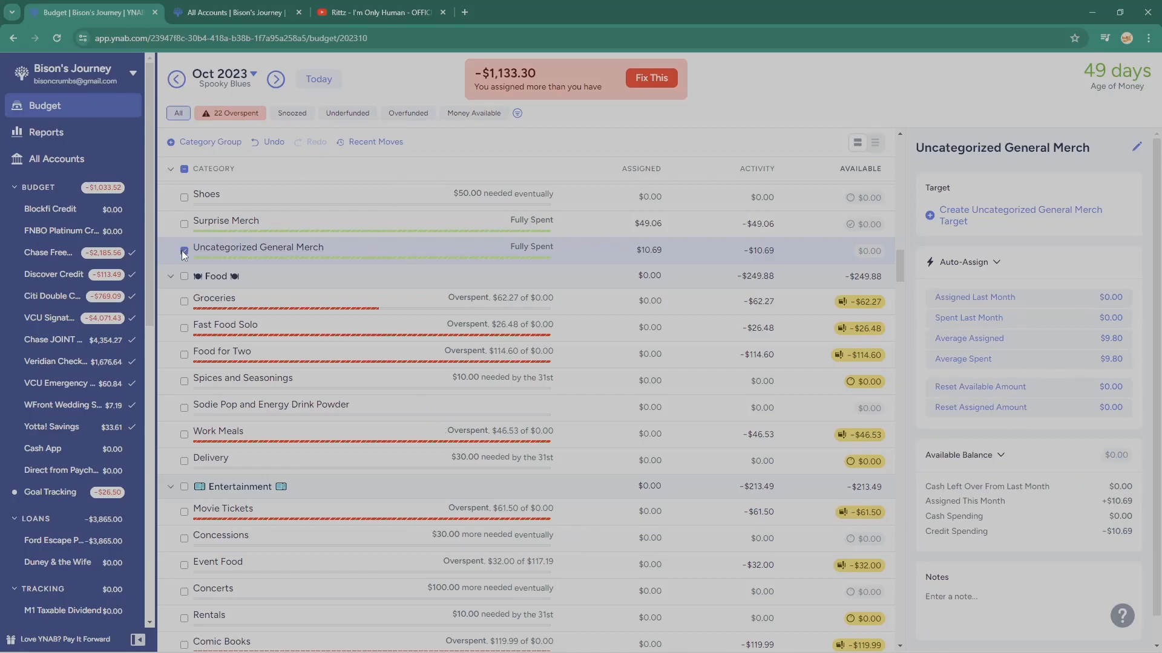
Assign $62.27 to Groceries and $26.48 to Fast Food Solo in the Food group
left_click(643, 301)
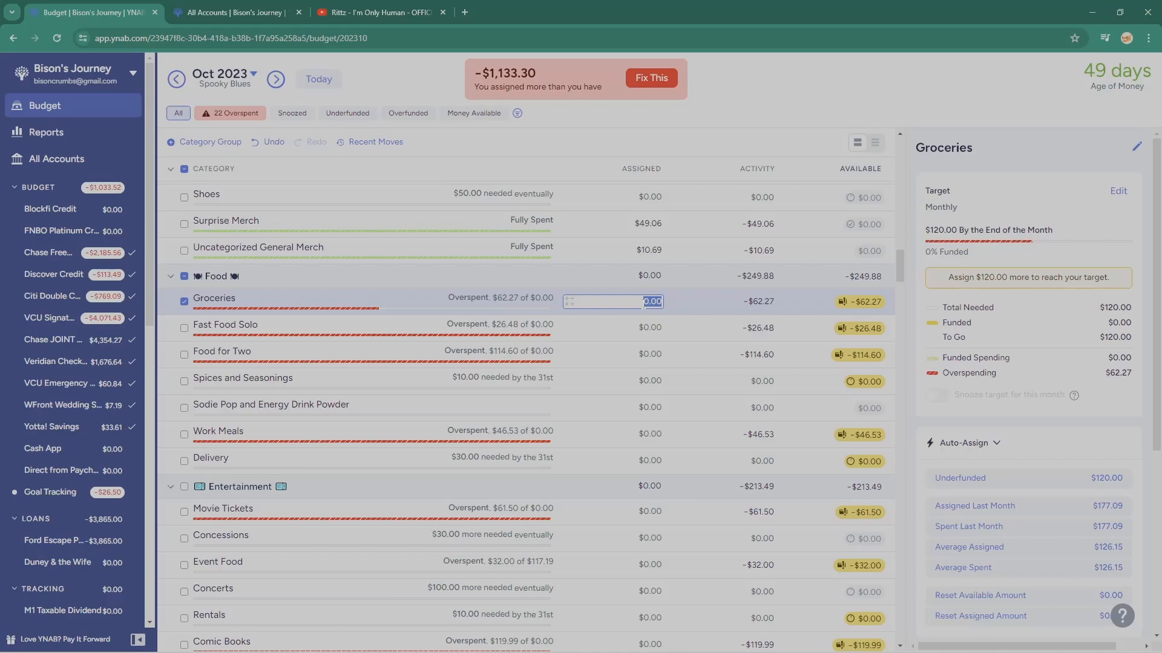
type("62.27")
key("Return")
left_click(654, 328)
type("26.48")
key("Return")
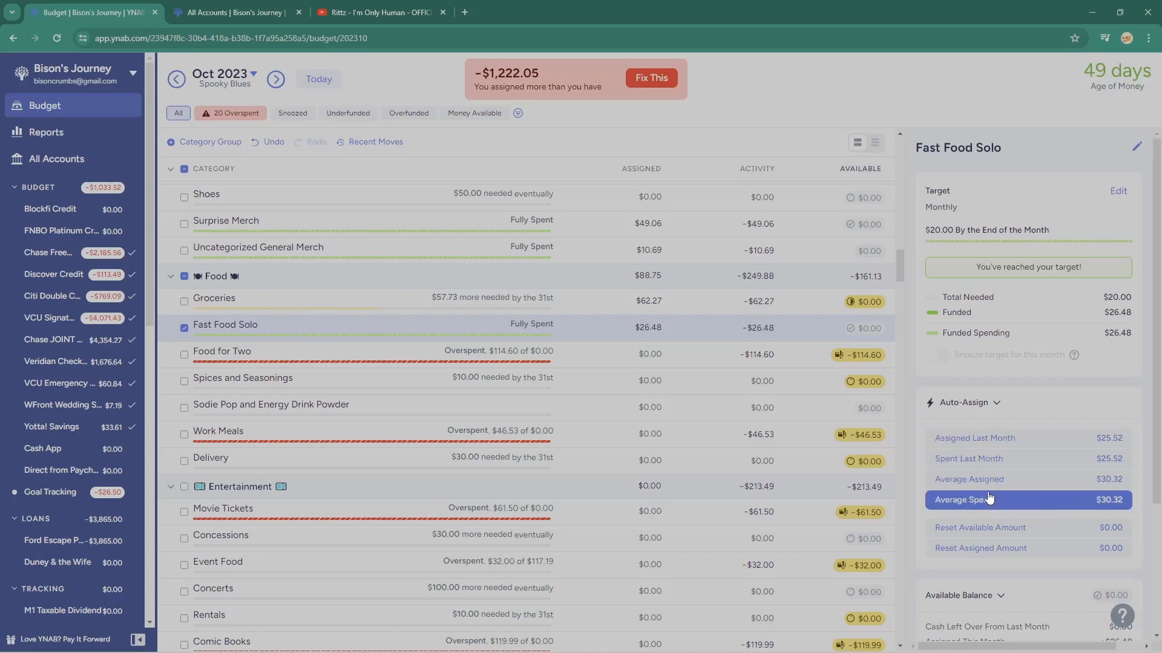
Assign $114.60 to Food for Two and $46.53 to Work Meals in the Food group
left_click(648, 355)
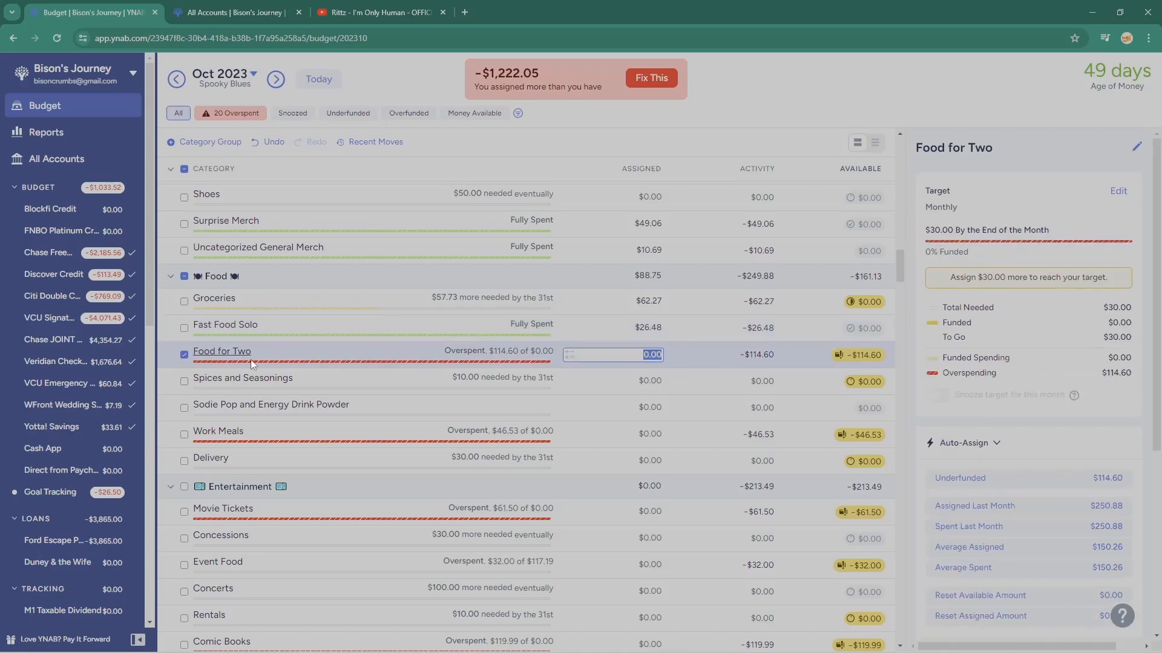
type("114.60")
key("Return")
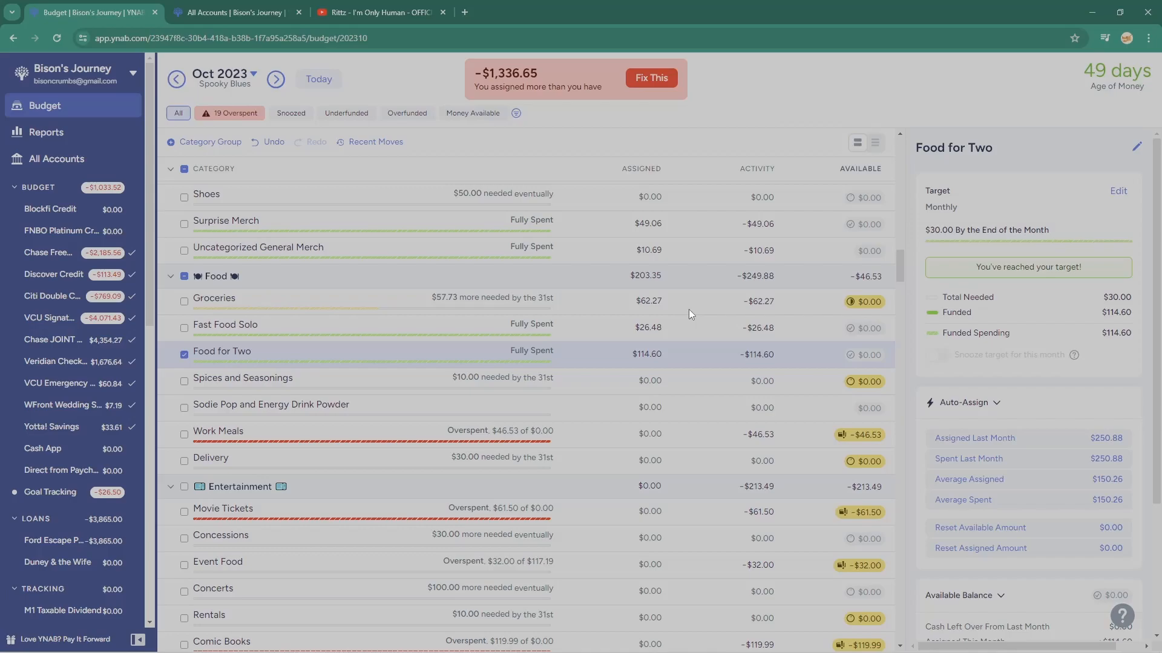
left_click(186, 355)
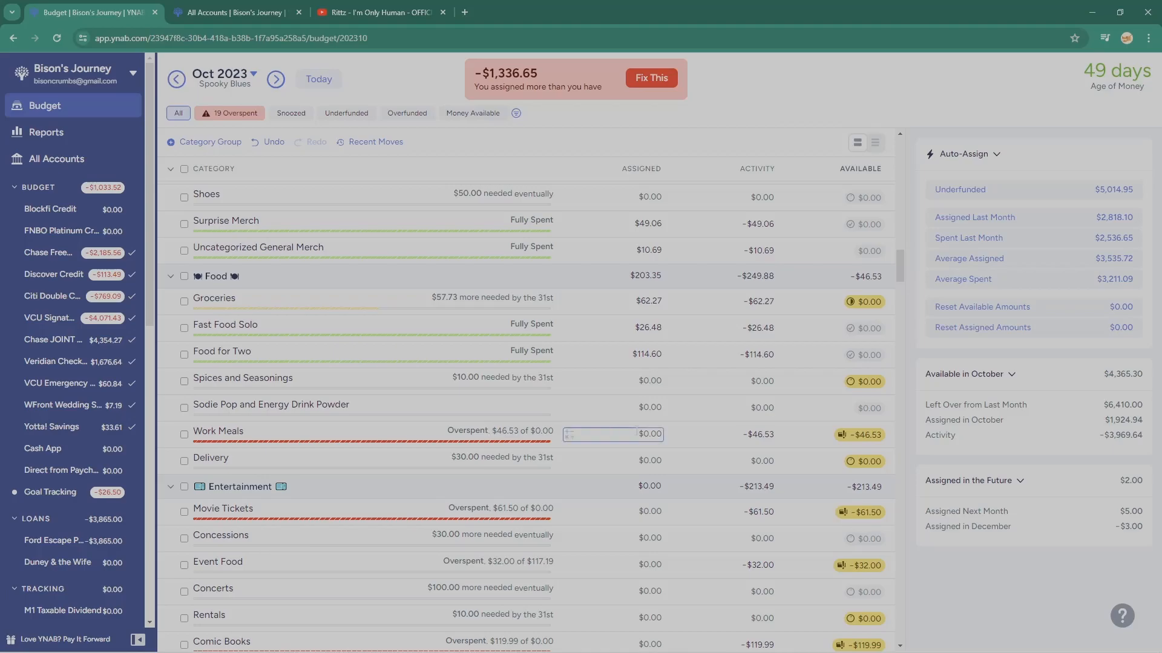
left_click(484, 426)
type("46.53")
key("Return")
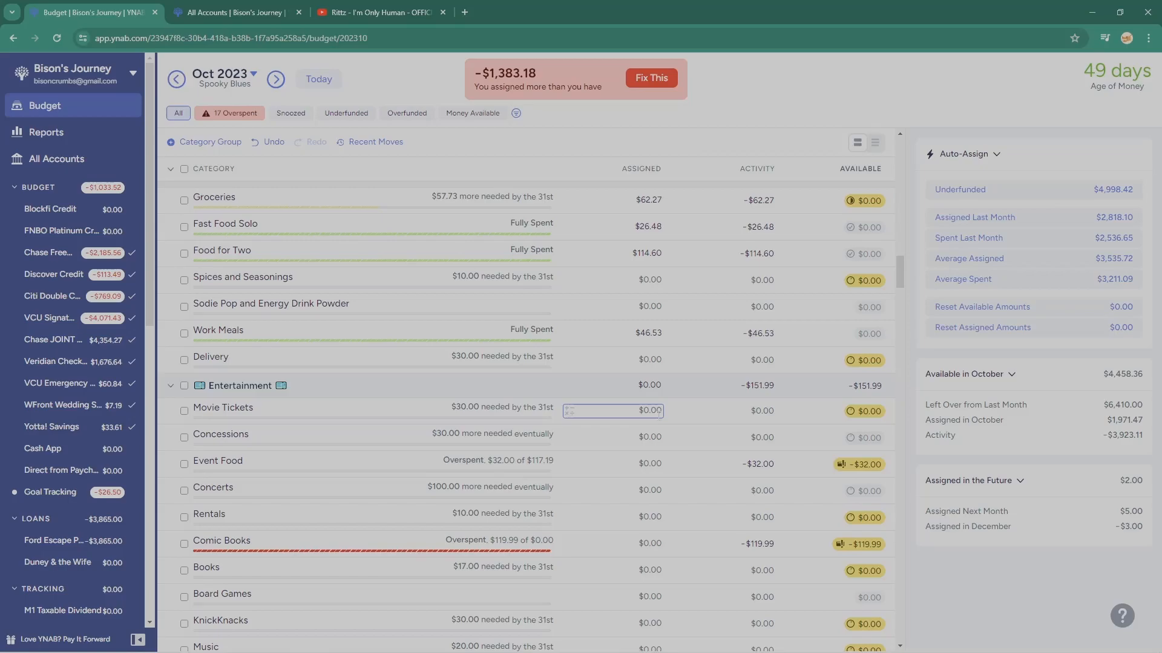
Assign $32.00 to Event Food and $119.99 to Comic Books in the Entertainment group
left_click(644, 464)
scroll(641, 496, "down", 2)
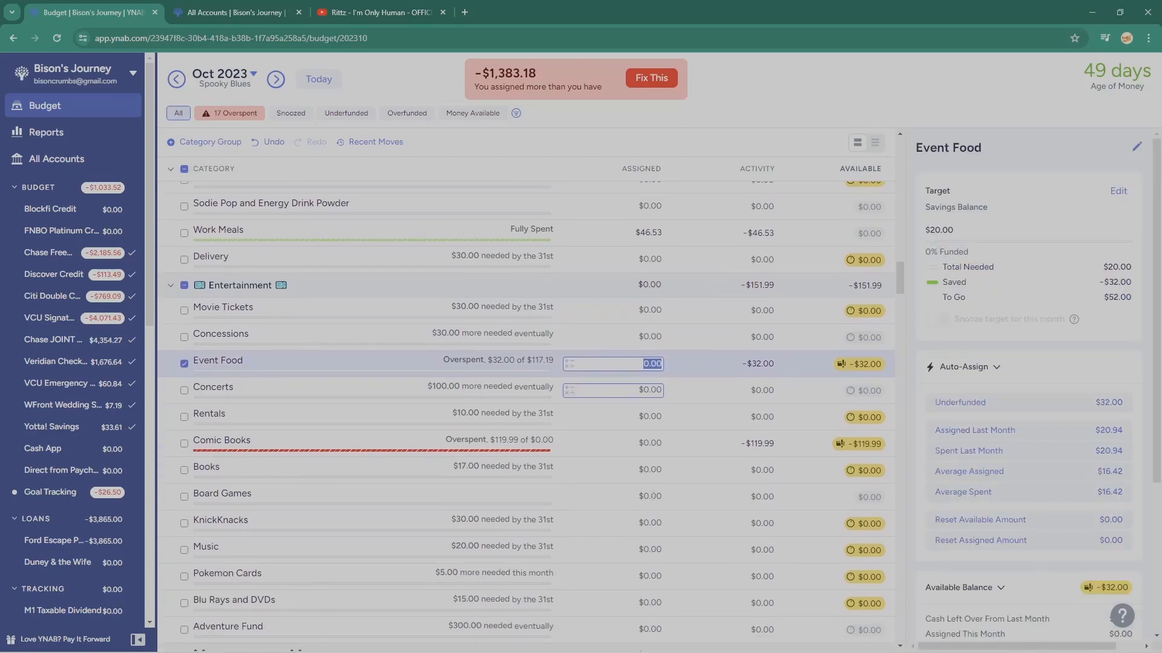
type("32")
key("Return")
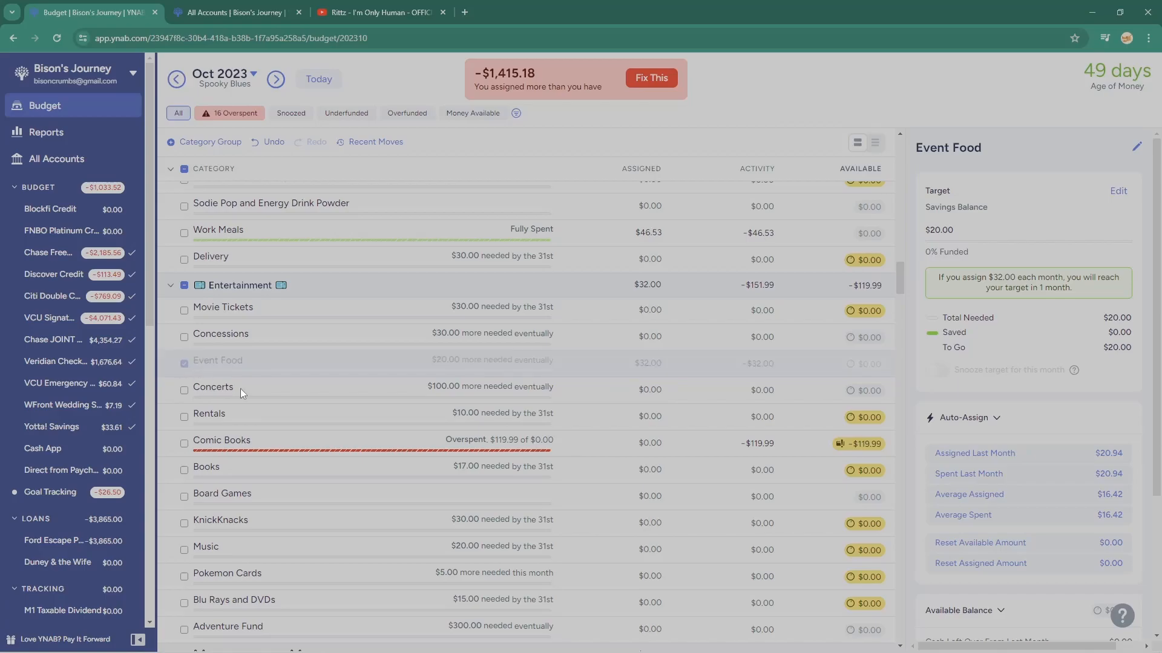
left_click(575, 448)
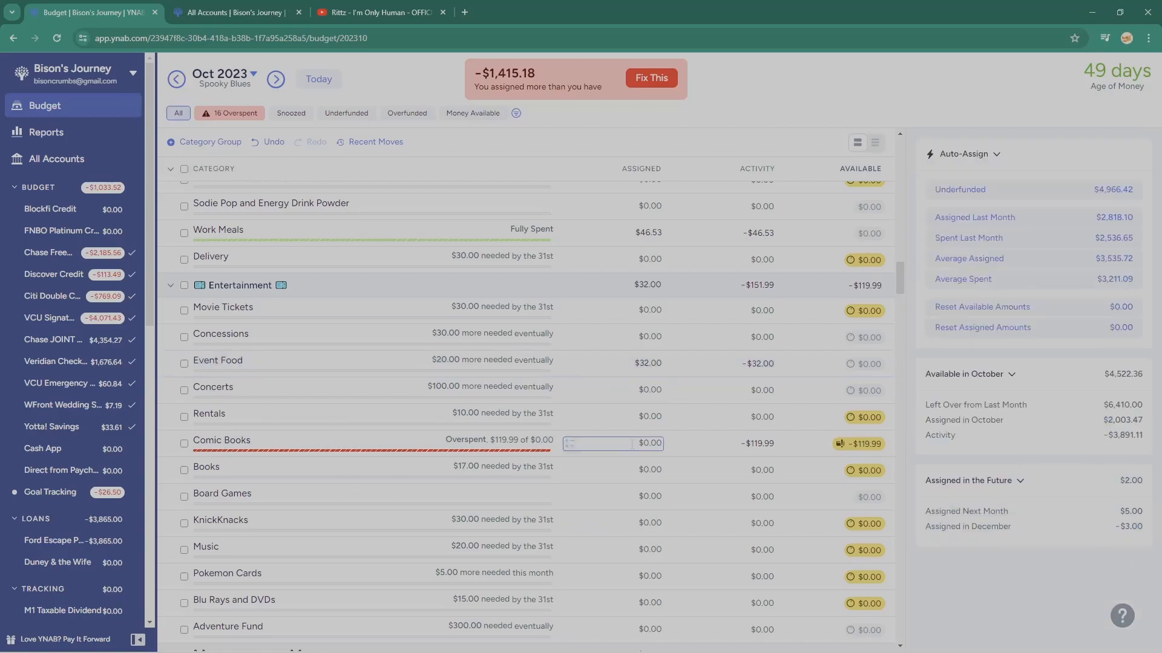
type("119.99")
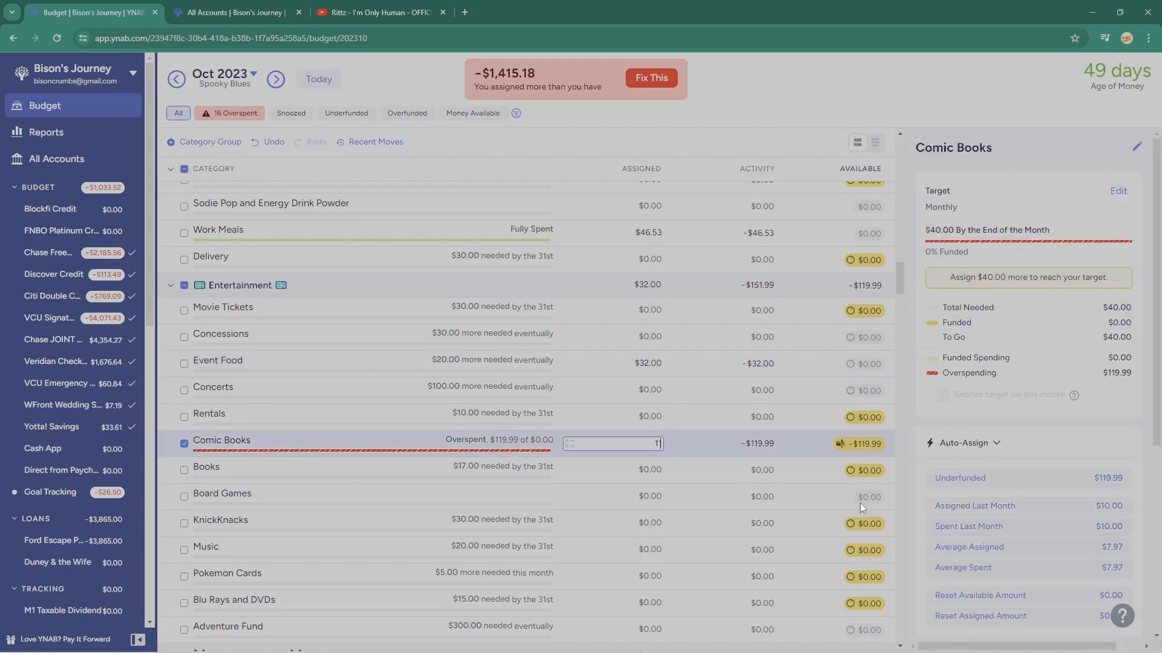
key("Return")
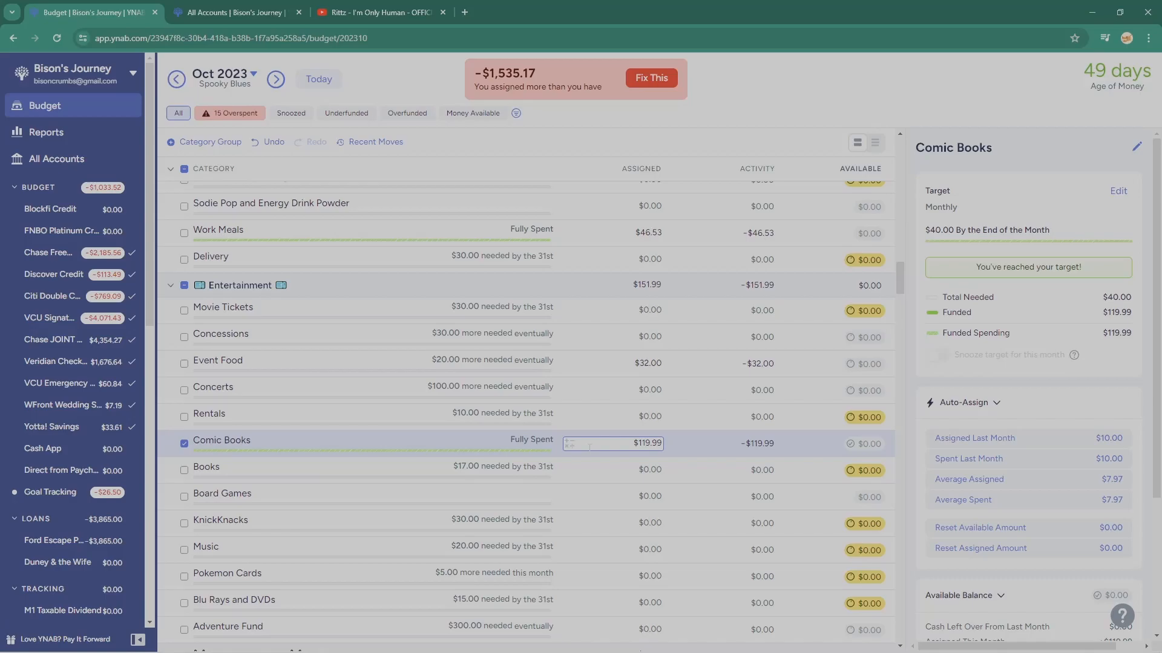
left_click(184, 443)
Set the assigned amount of Roth 2023 in the Investing group to -$607.00
scroll(698, 427, "down", 3)
scroll(698, 429, "down", 1)
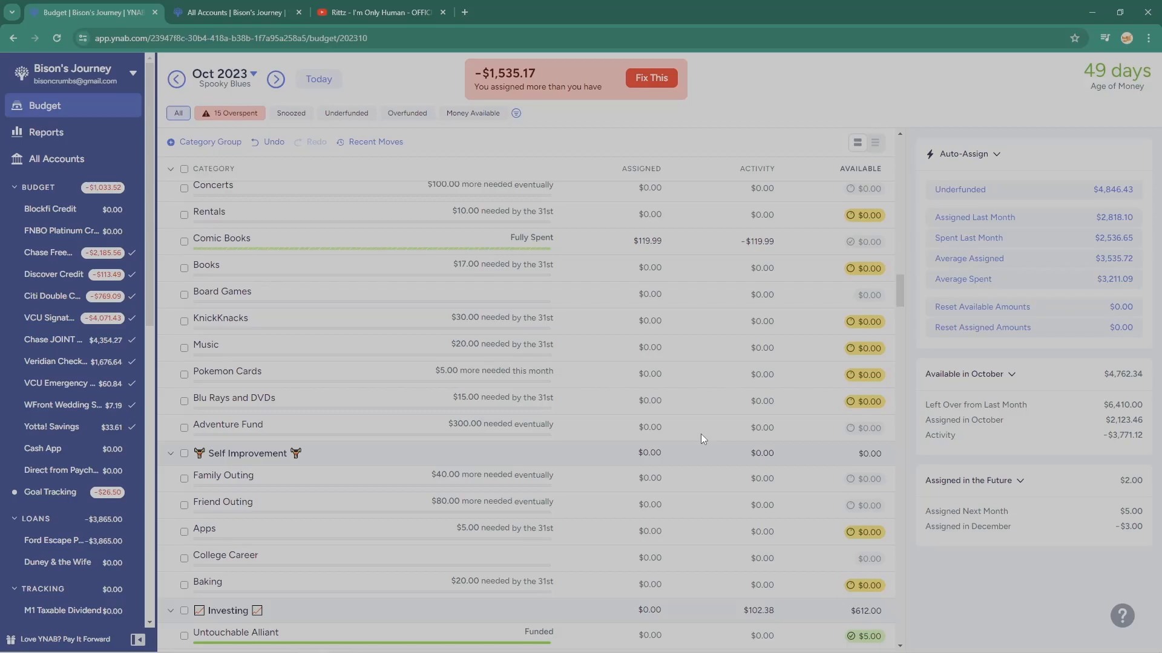
scroll(507, 435, "down", 5)
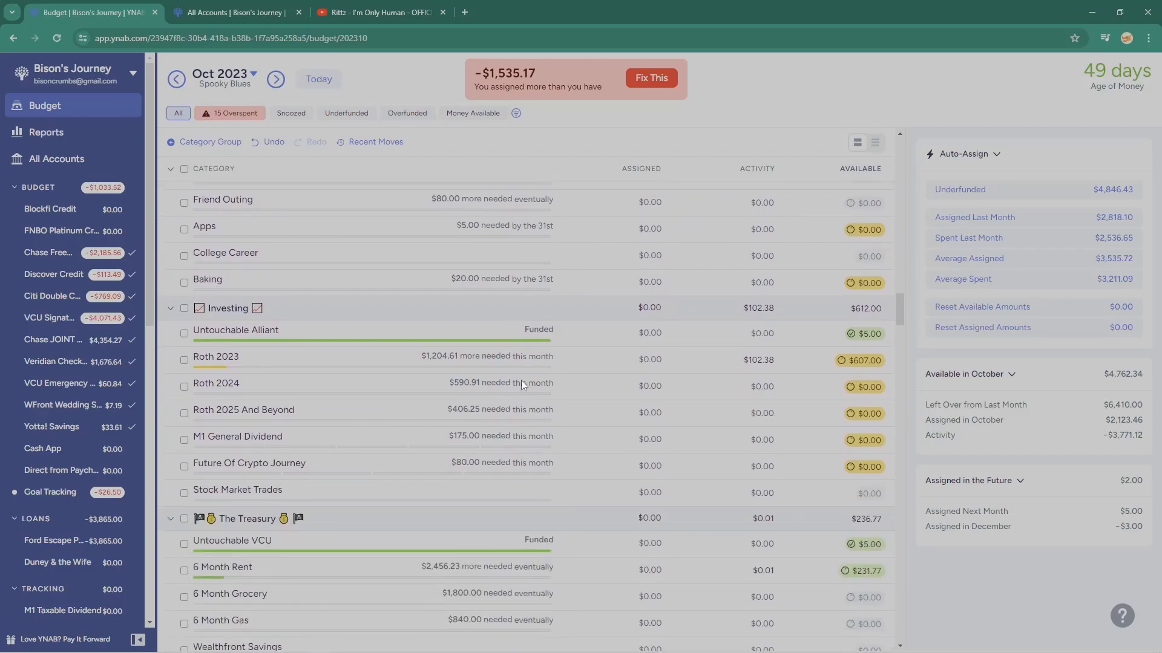
scroll(409, 387, "down", 2)
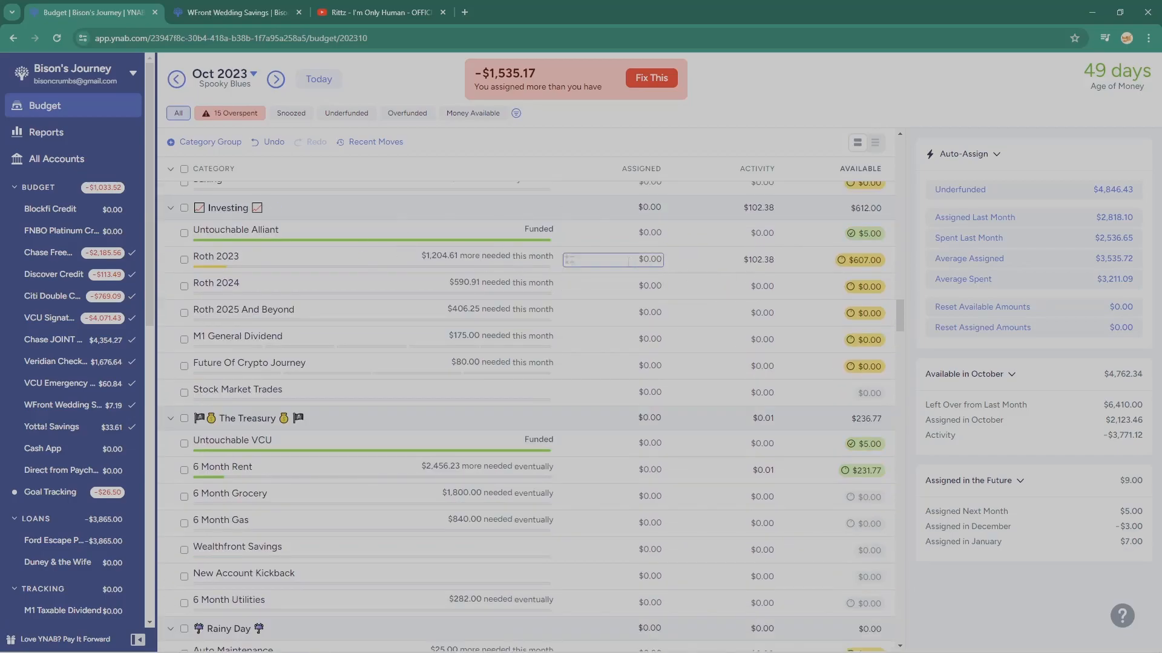
left_click(605, 260)
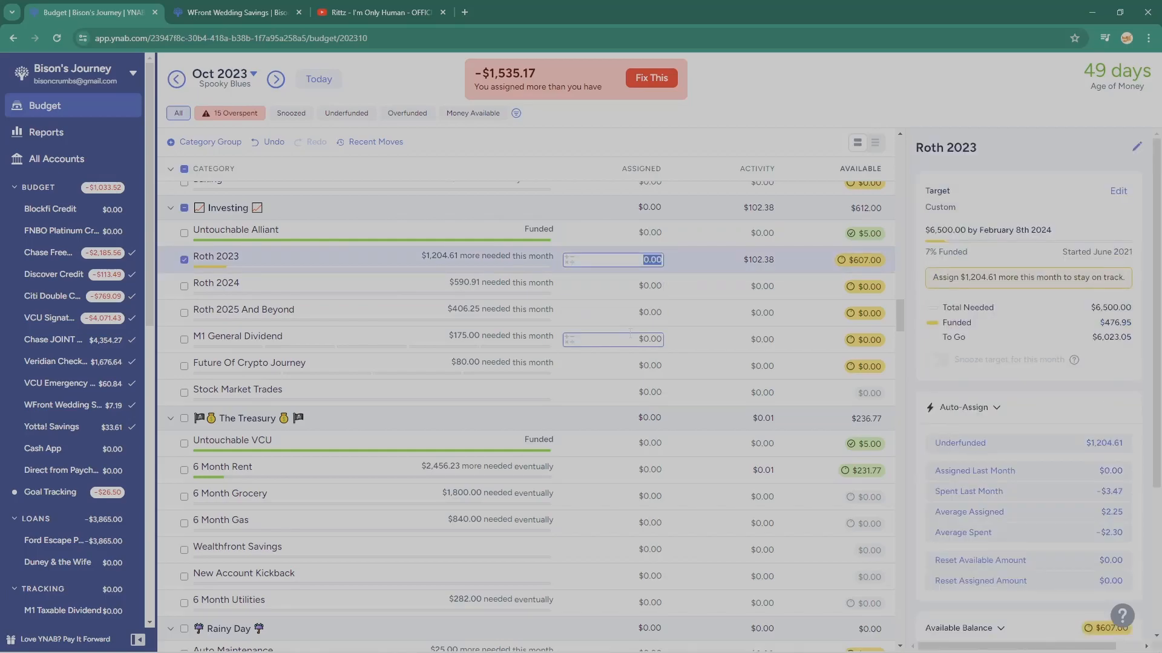
type("-$607")
left_click(536, 128)
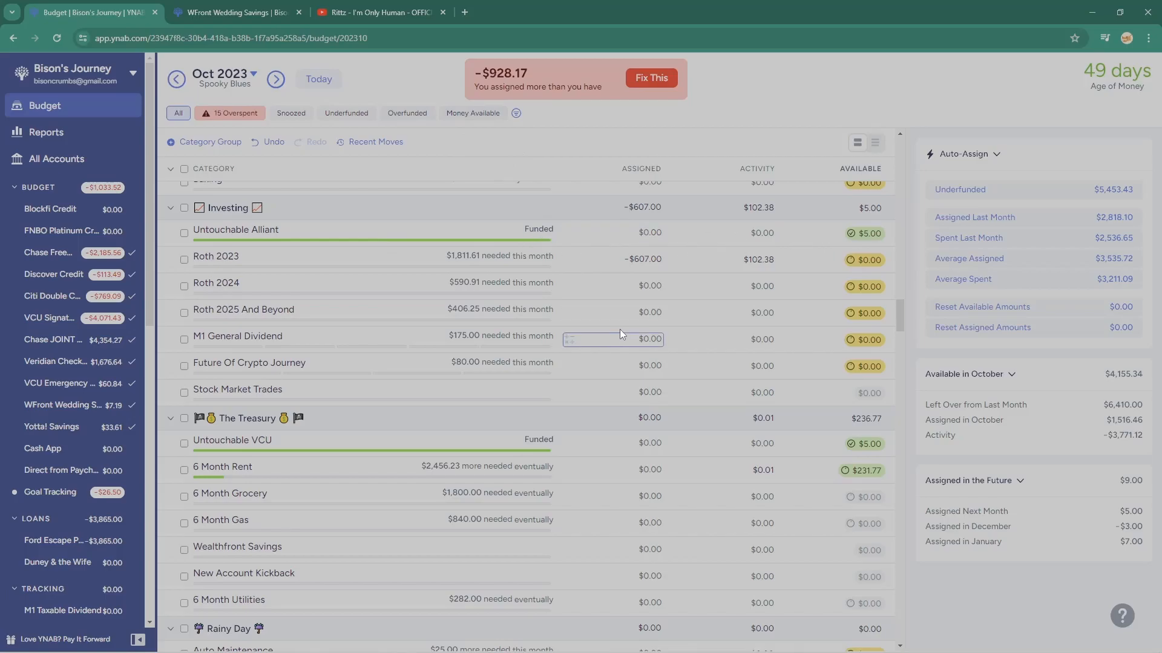
Set the assigned amount of 6 Month Rent in The Treasury group to -$184.43
scroll(629, 332, "down", 2)
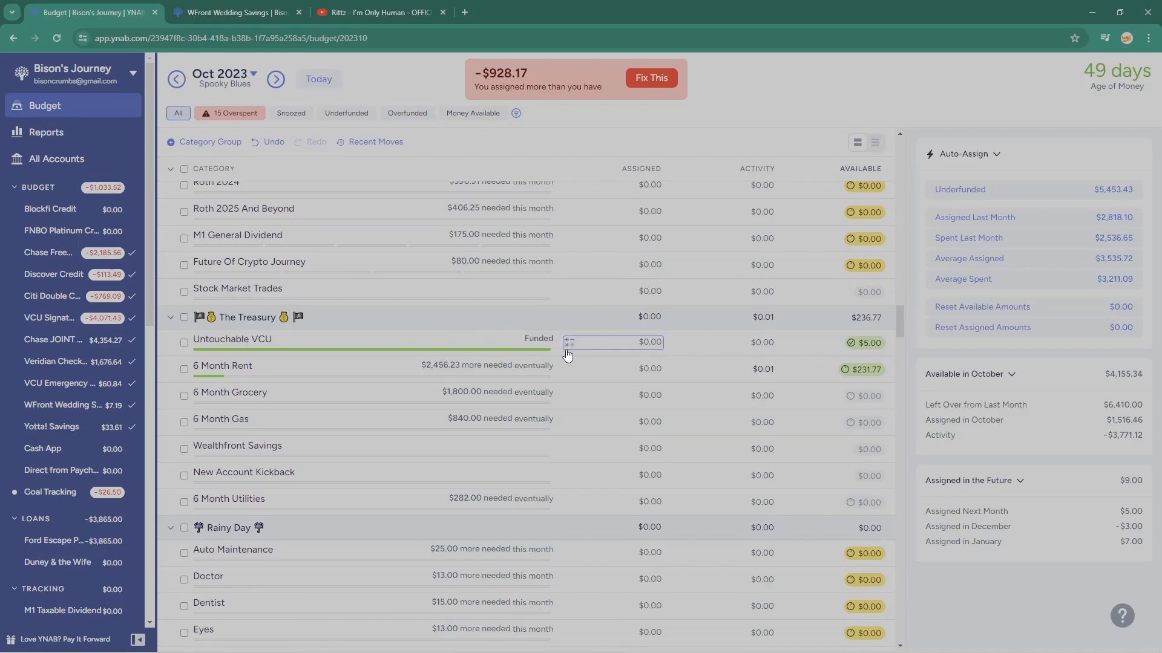
scroll(569, 330, "down", 2)
left_click(643, 270)
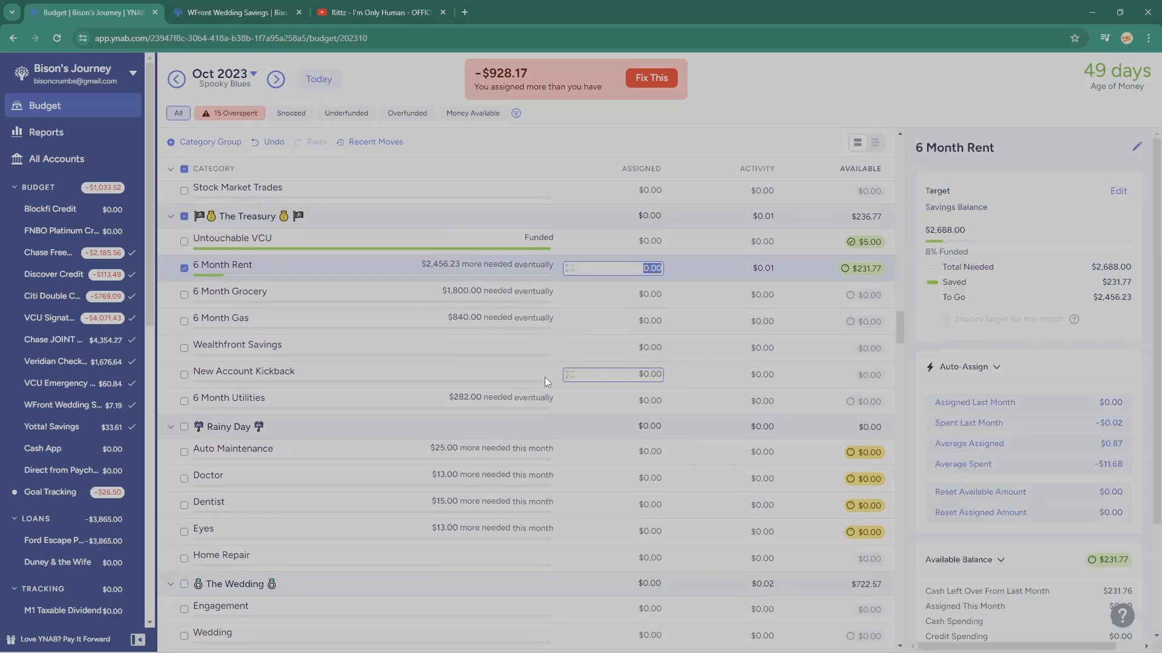
key("BackSpace")
type("-184.43")
key("Return")
left_click(187, 268)
Assign $118.67 to the overspent Kon Life category in the Vacation and Travel group
scroll(663, 346, "down", 3)
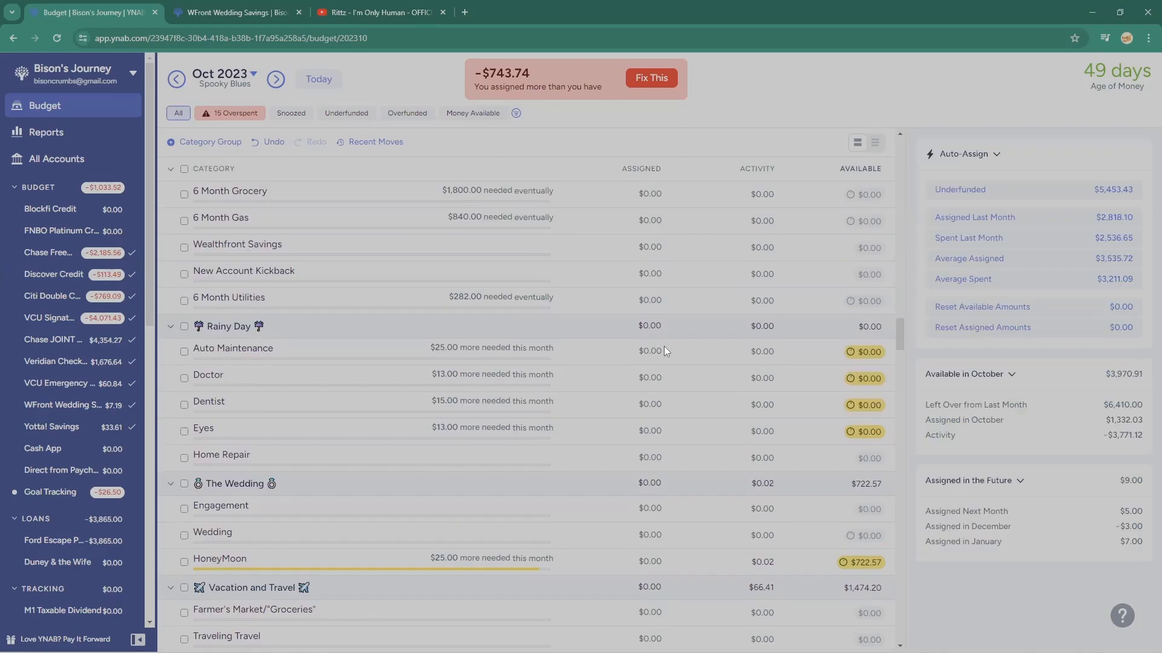
scroll(663, 346, "up", 2)
scroll(663, 346, "down", 4)
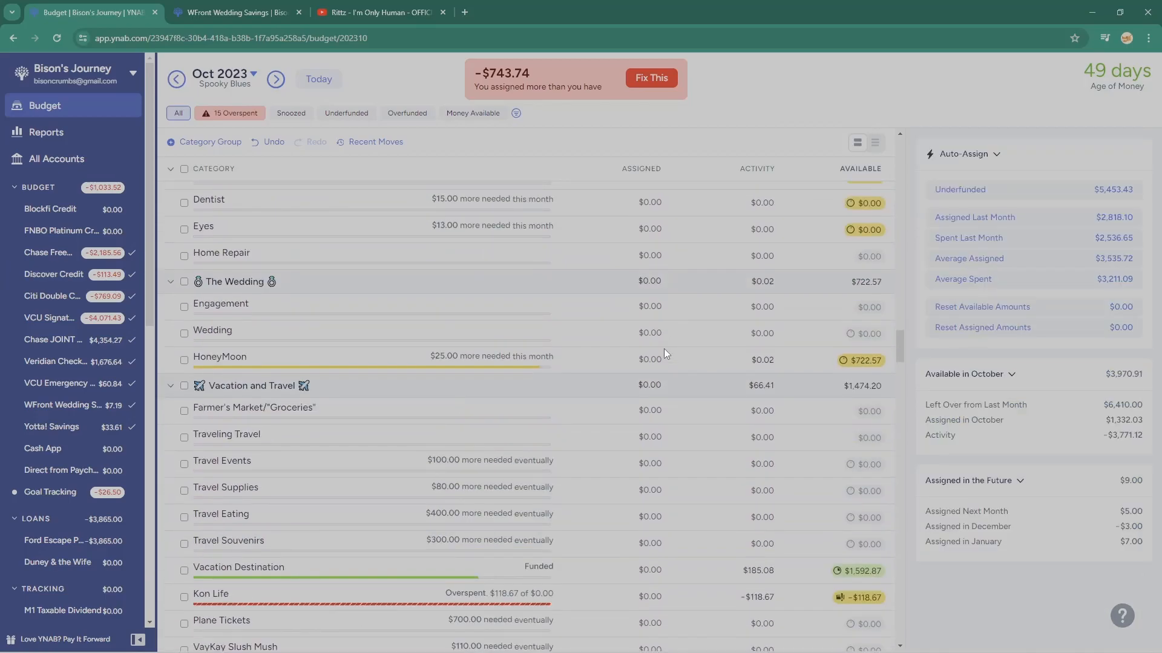
scroll(663, 349, "down", 2)
scroll(577, 339, "down", 3)
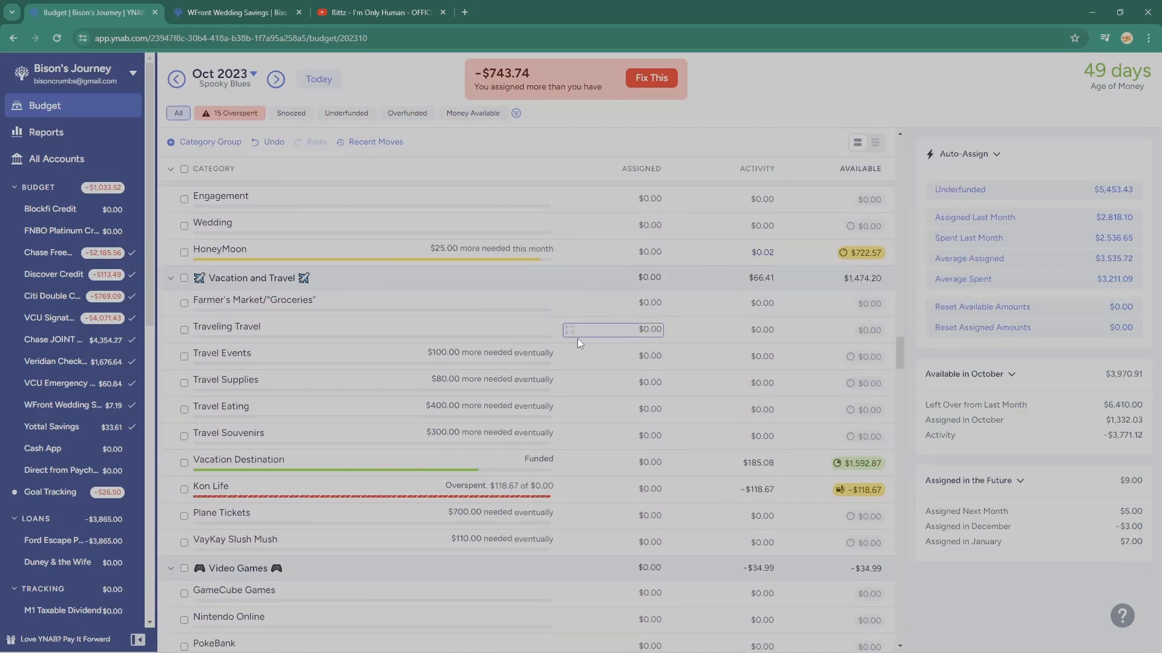
left_click(639, 393)
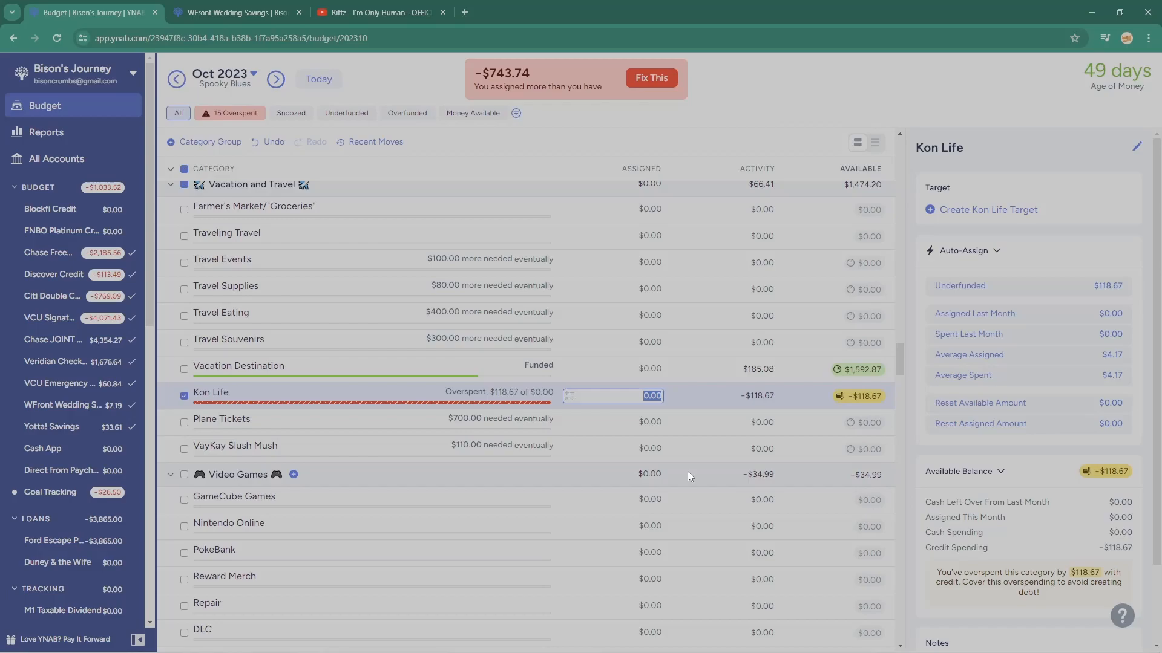
type("118.67")
key("Return")
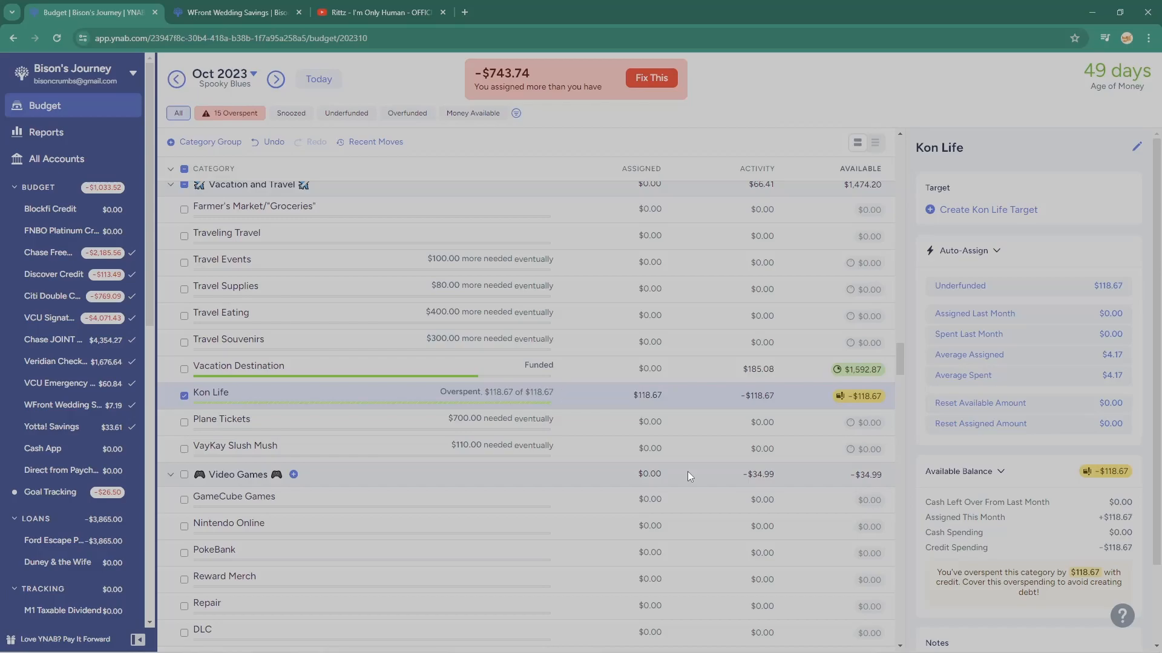
Assign $21.38 to the overspent MicroTransactions category in the Video Games group
left_click(183, 397)
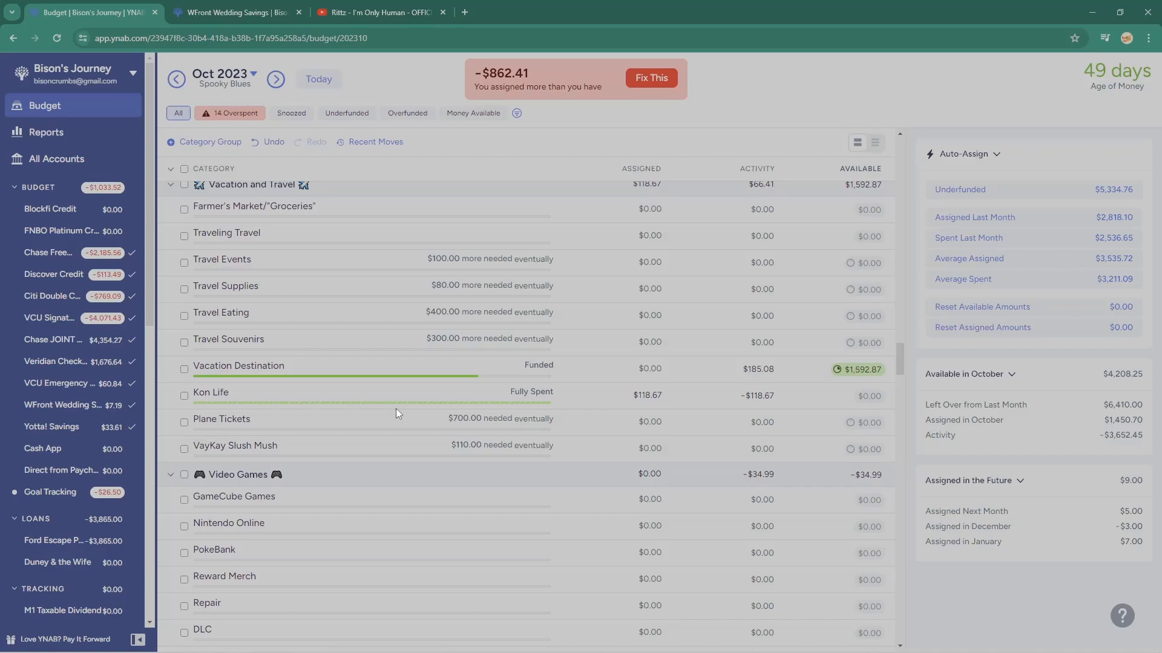
scroll(395, 408, "down", 2)
scroll(643, 377, "down", 2)
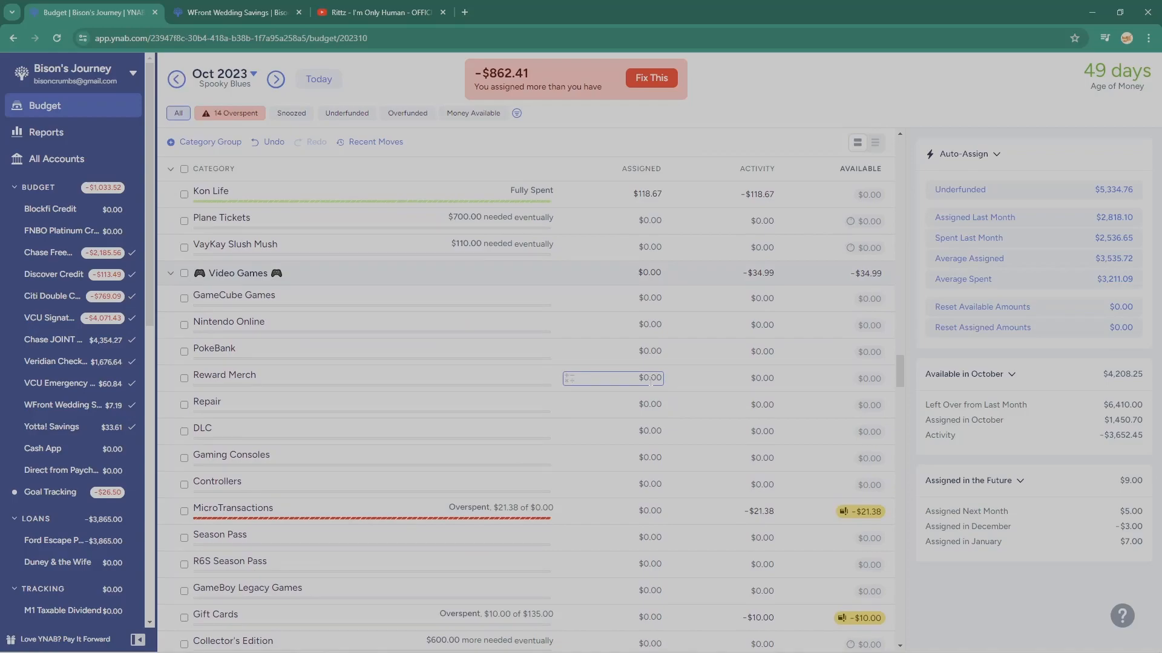
scroll(650, 381, "down", 2)
left_click(645, 410)
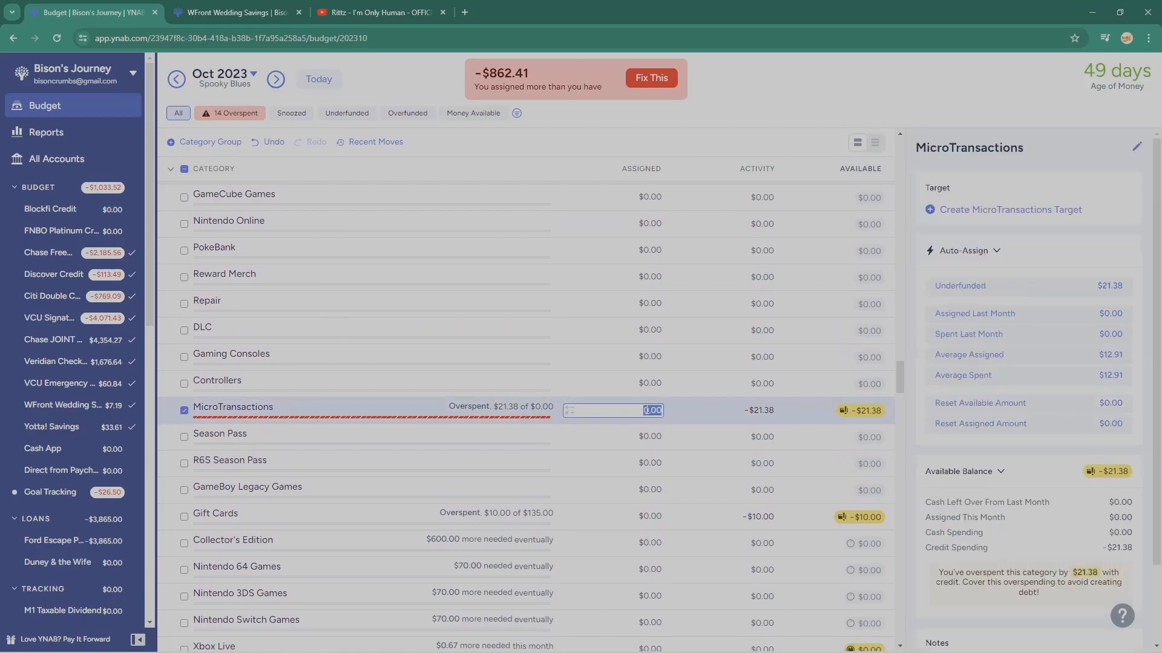
type("21.38")
key("Return")
Assign $10.00 to Gift Cards and $3.61 to Playstation Games in the Video Games group
scroll(611, 428, "down", 3)
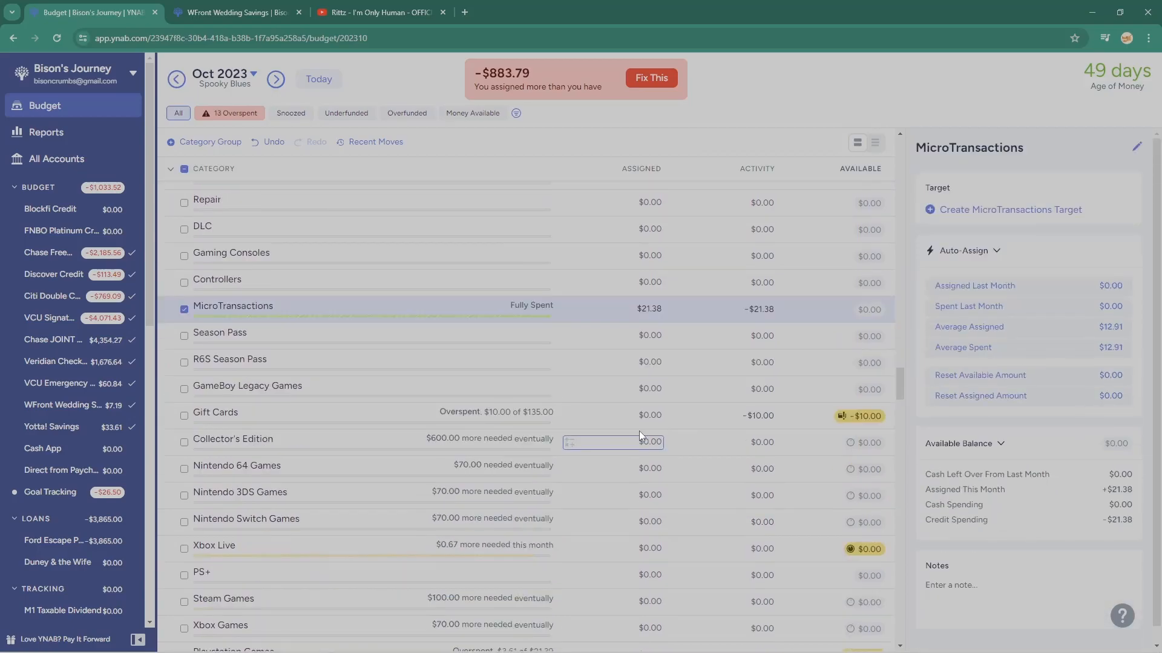
left_click(614, 315)
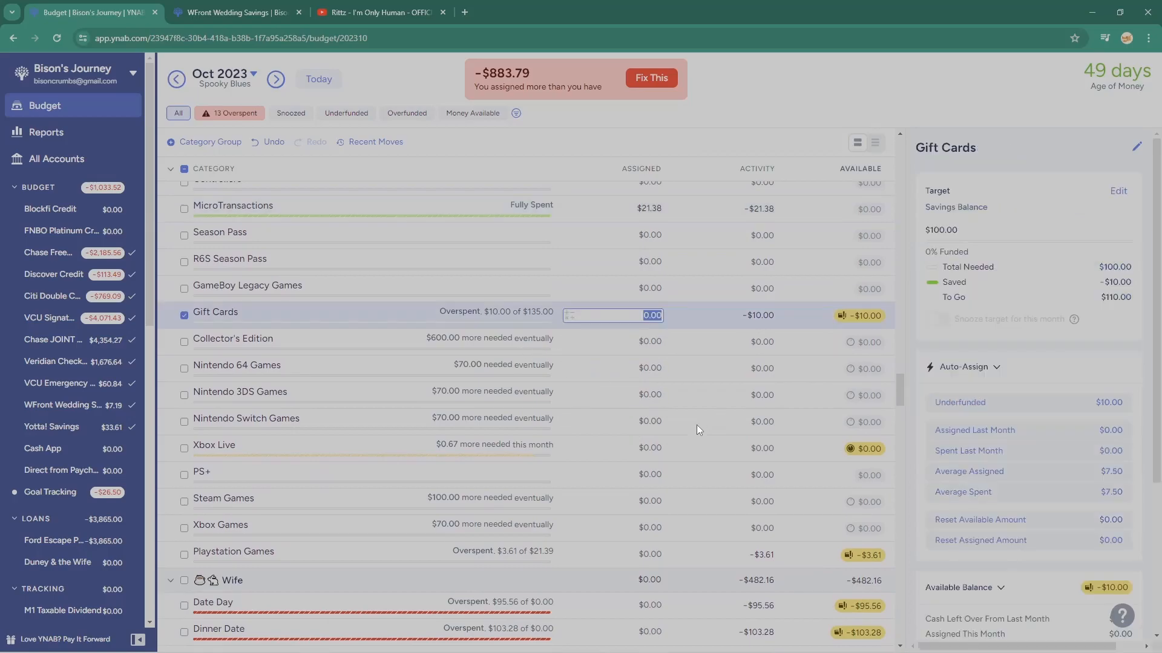
type("10")
key("Return")
key("Escape")
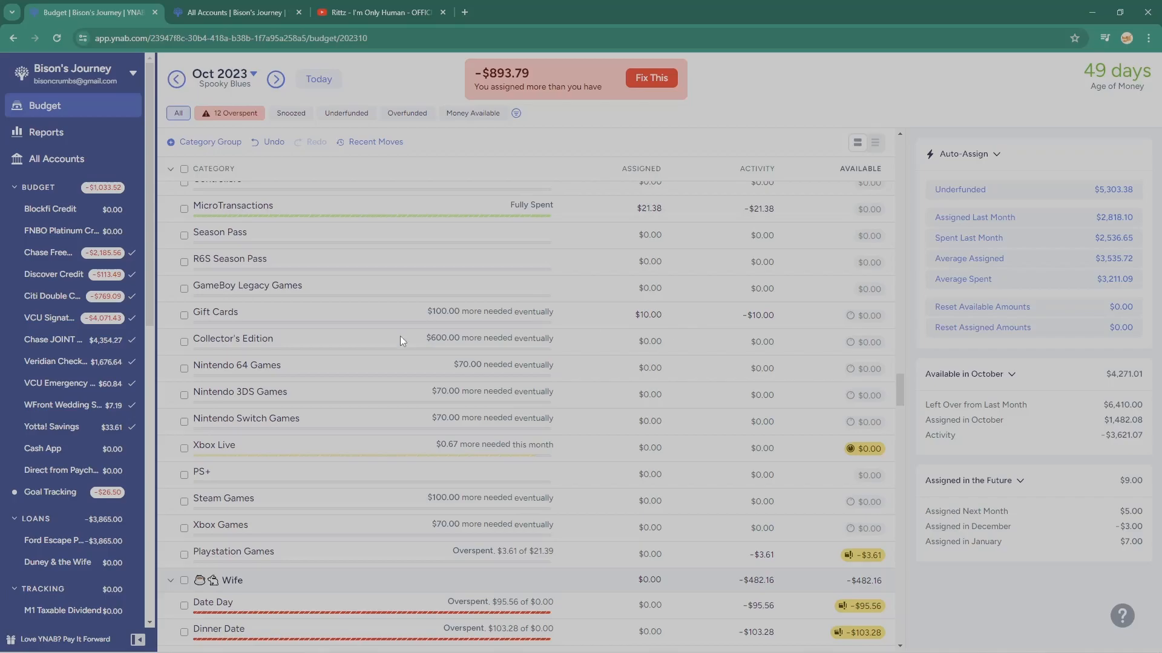
scroll(614, 453, "down", 2)
left_click(614, 453)
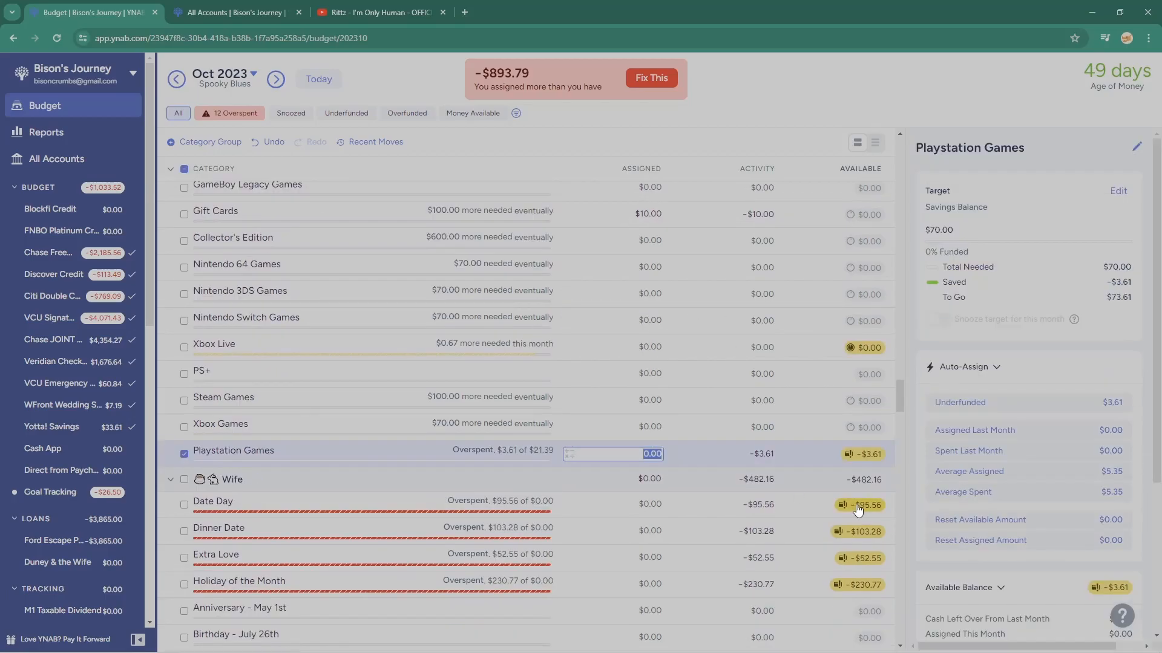
type("3.61")
key("Return")
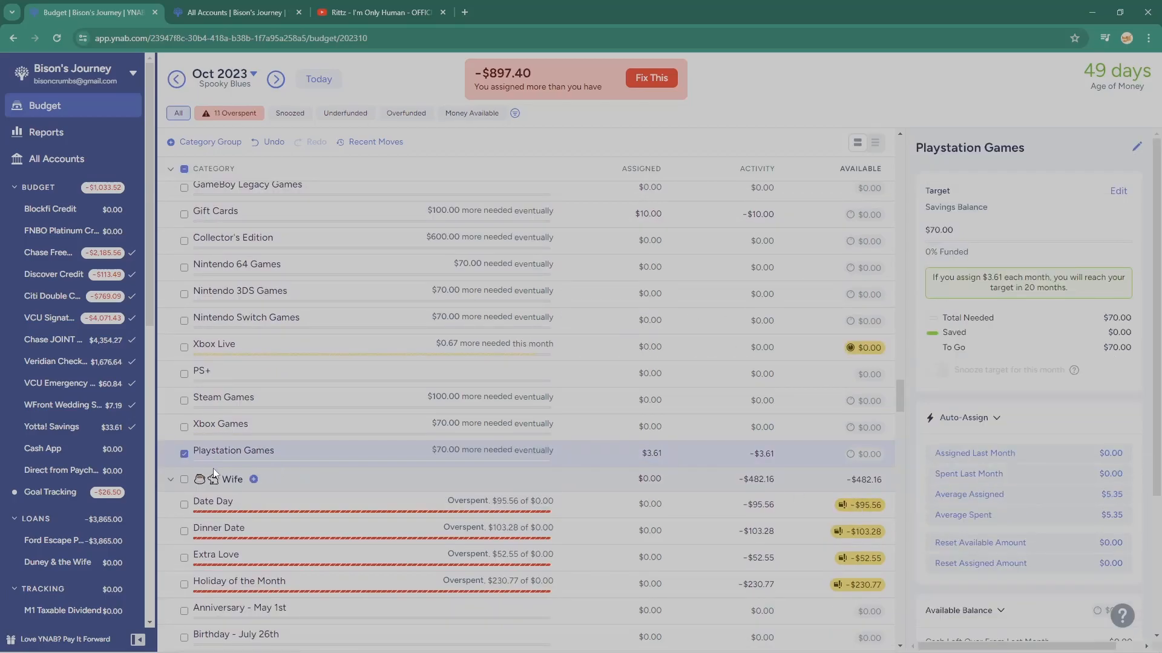
left_click(184, 454)
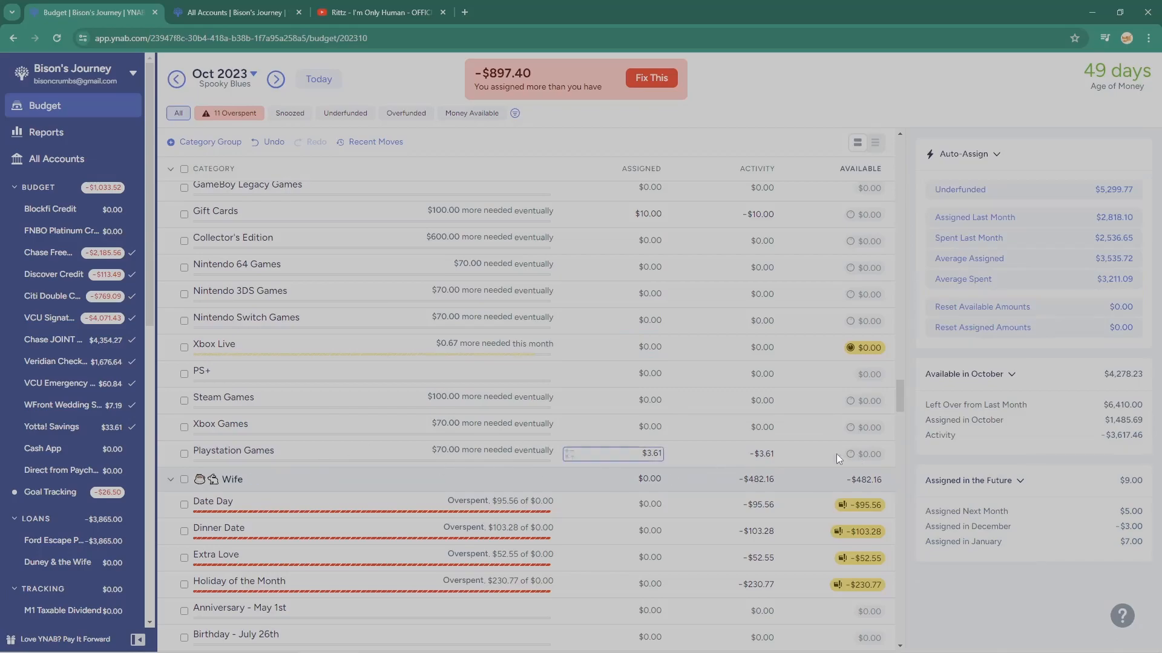
Assign $95.56 to Date Day and $103.28 to Dinner Date in the Wife group
left_click(681, 502)
scroll(680, 465, "down", 3)
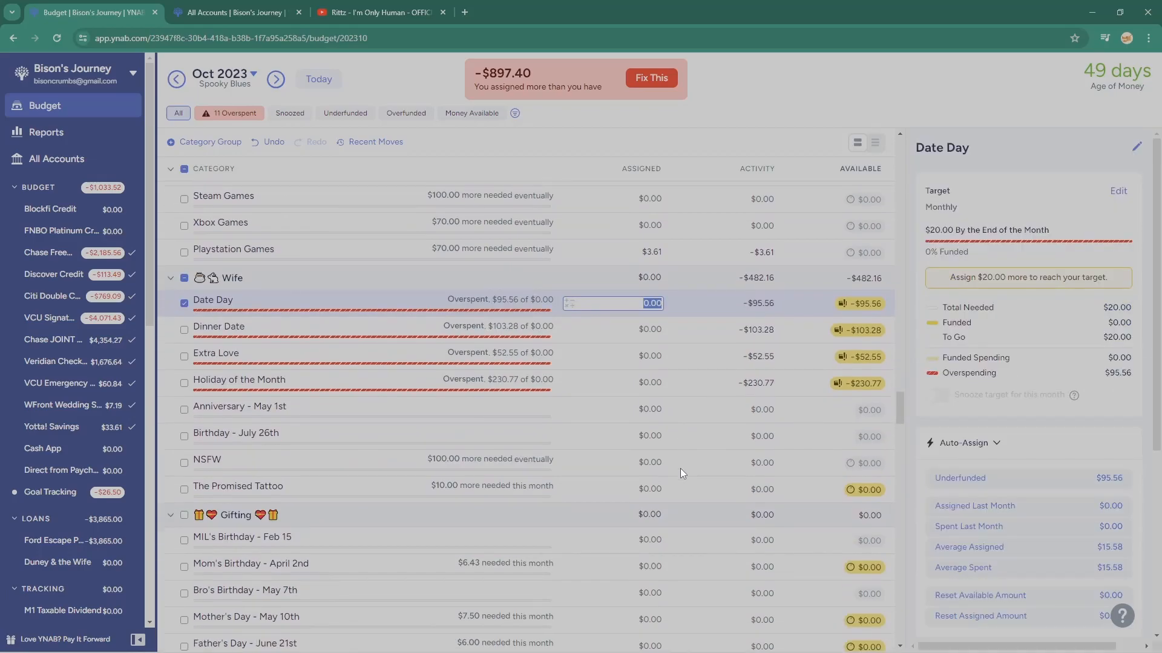
type("95.56")
key("Return")
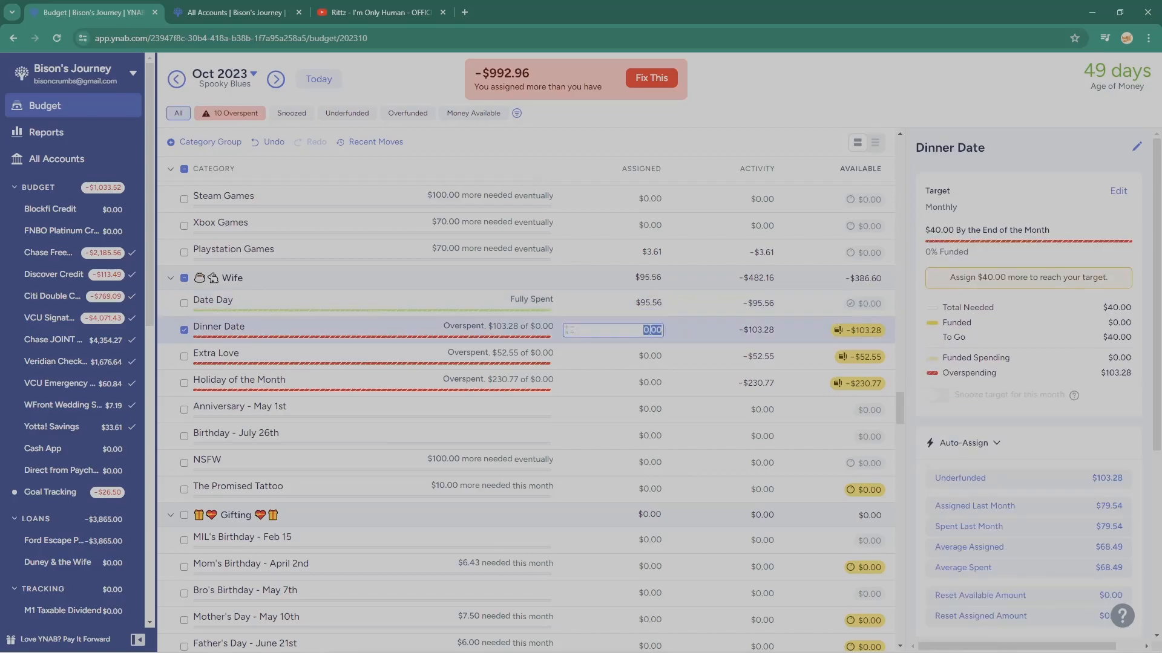
type("103.28")
key("Return")
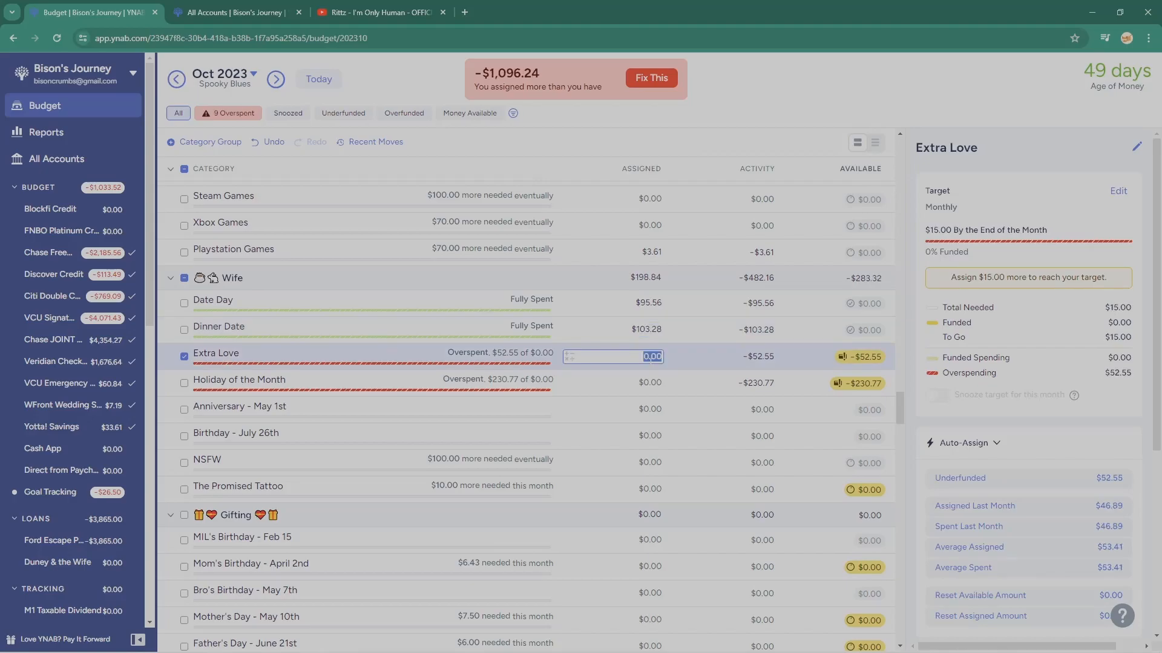
Assign $52.55 to Extra Love and $230.77 to Holiday of the Month in the Wife group
key("Return")
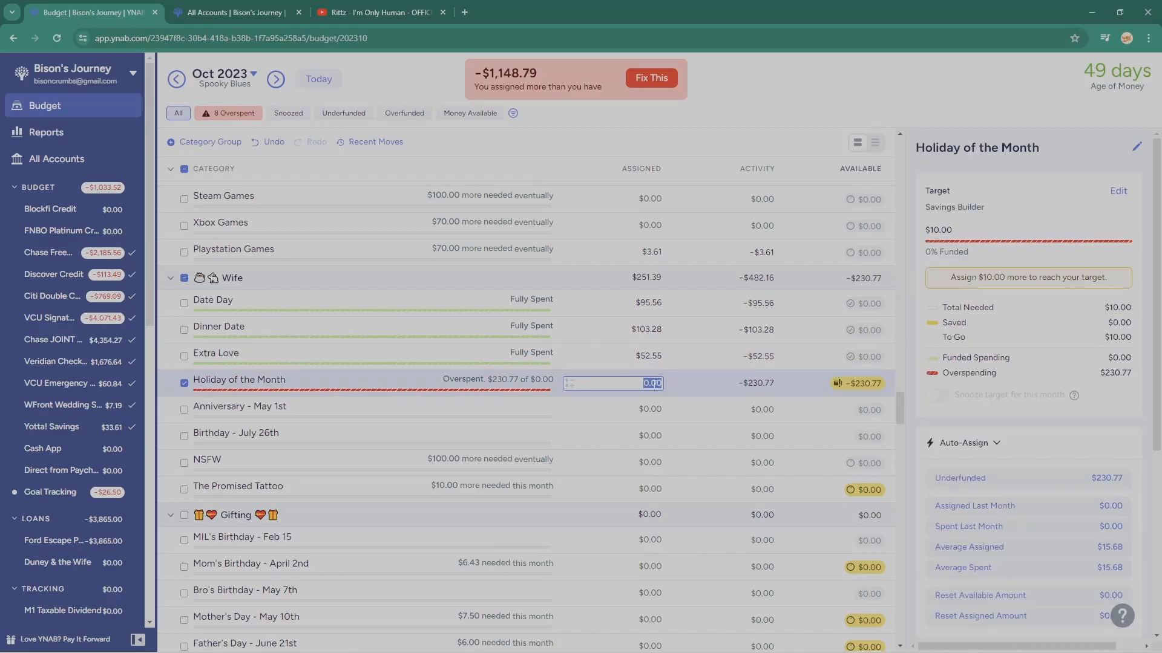
type("230.77")
key("Return")
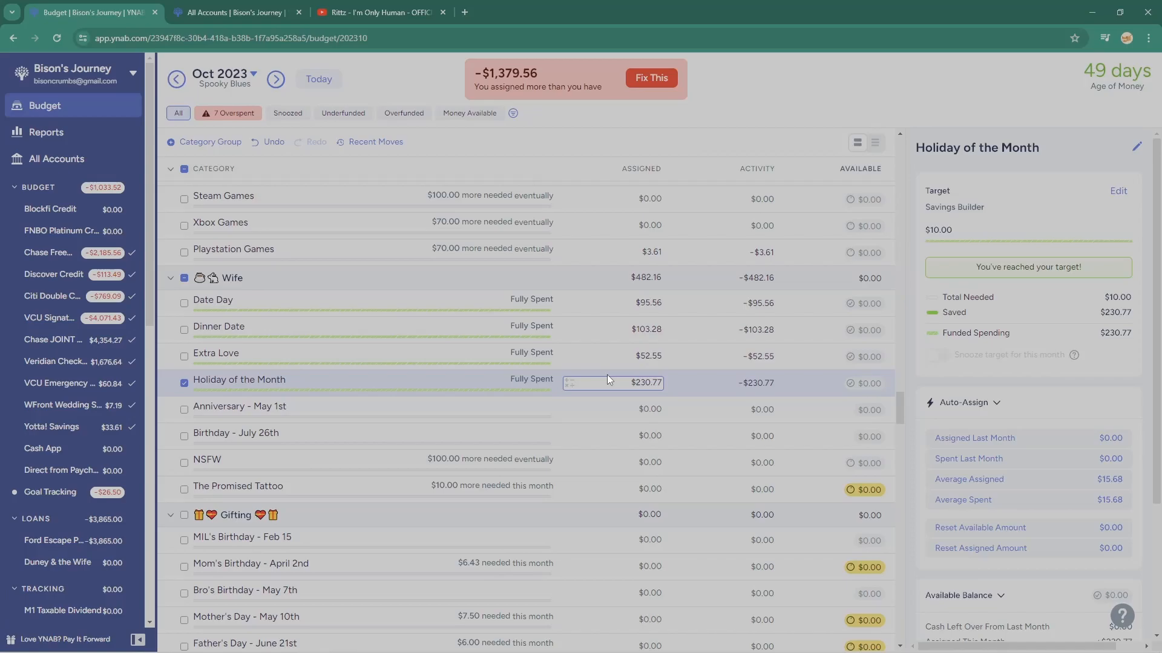
left_click(184, 384)
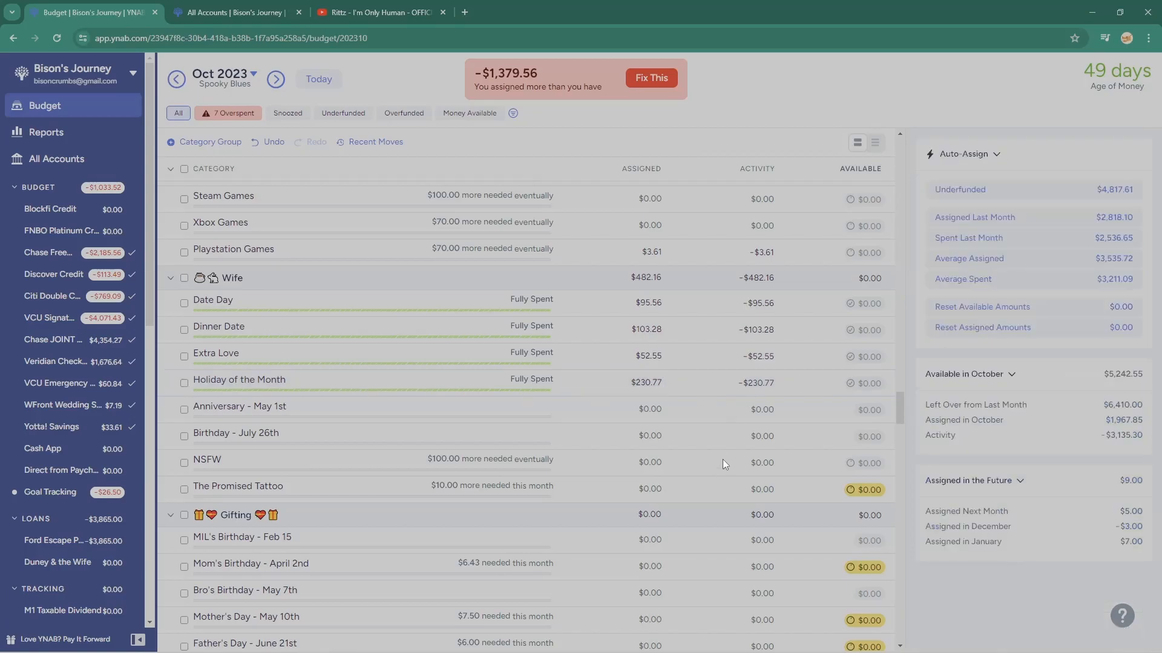
Assign $20.00 to the overspent Pet Furniture category in the Pets and Vets group
scroll(717, 488, "down", 3)
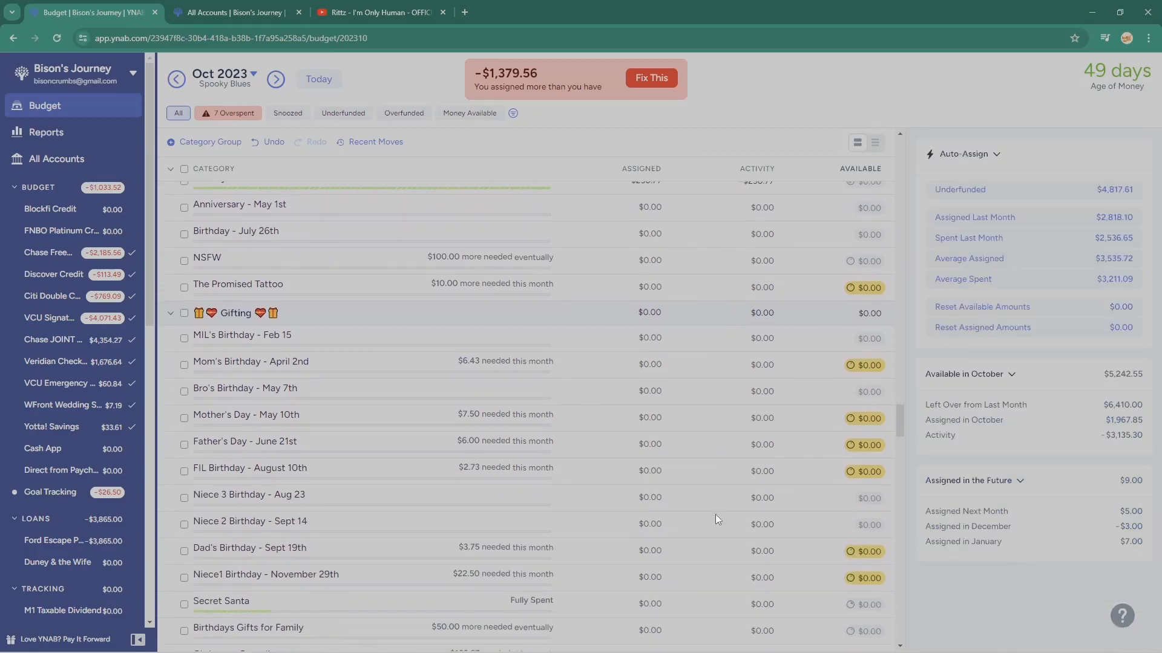
scroll(715, 515, "down", 12)
scroll(715, 522, "down", 5)
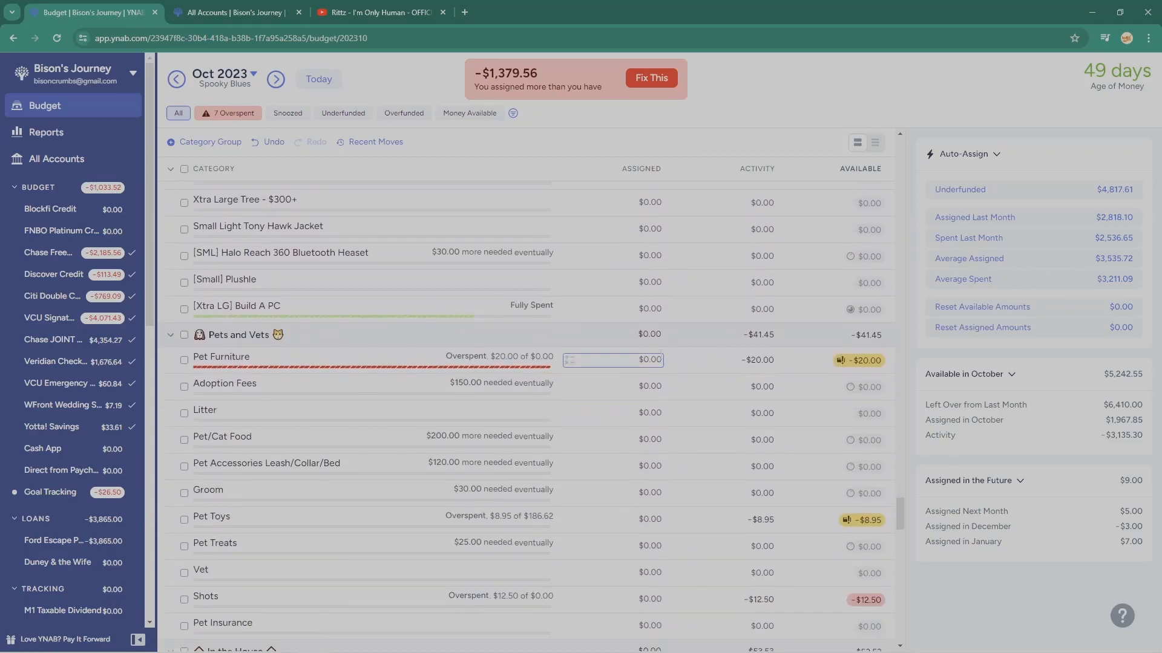
left_click(642, 360)
type("20")
key("Return")
Assign $8.95 to Pet Toys and $12.50 to Shots in the Pets and Vets group
scroll(756, 506, "down", 2)
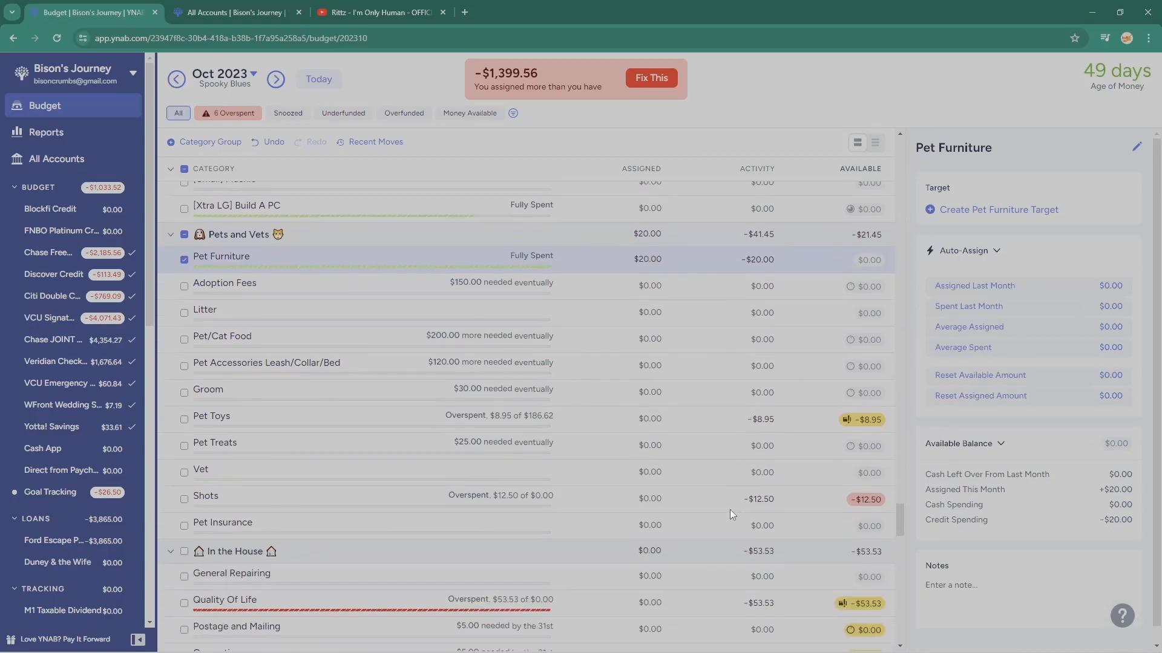
left_click(645, 422)
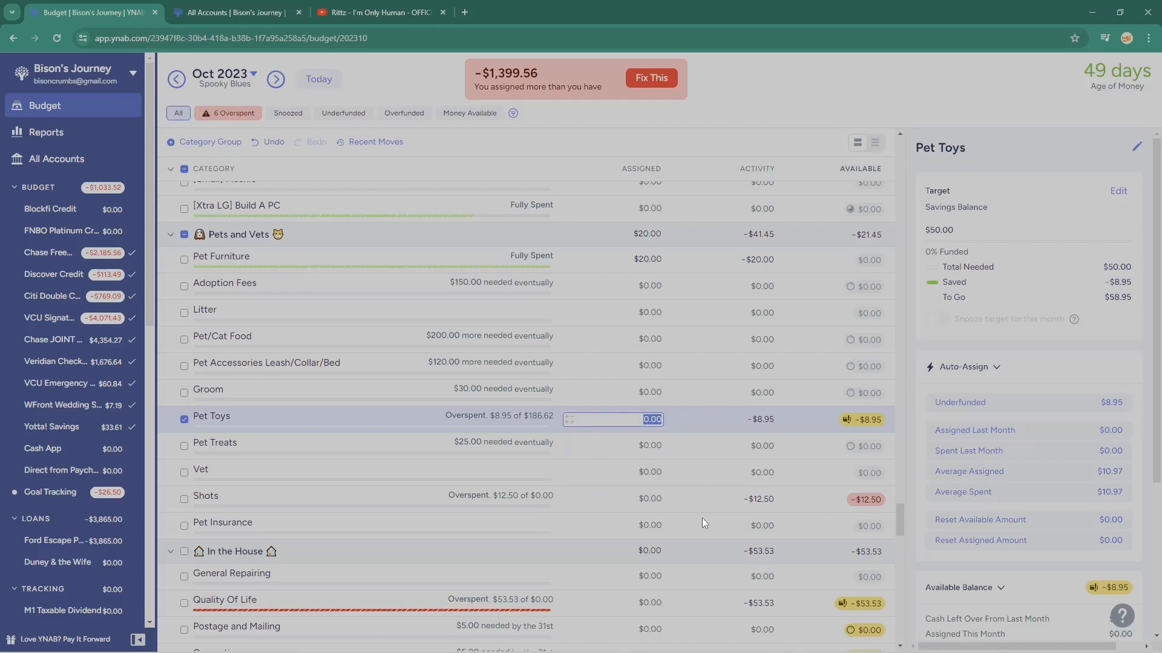
type("8.95")
key("Return")
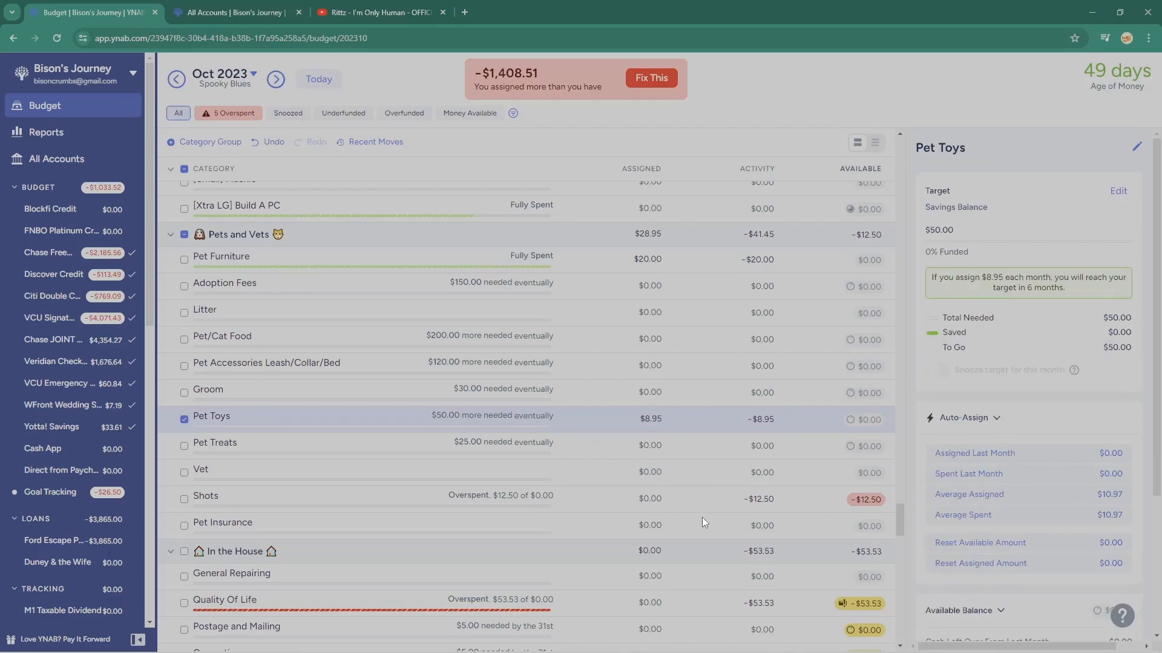
left_click(697, 507)
type("12.50")
key("Return")
Assign $53.53 to the overspent Quality Of Life category in the In the House group
scroll(703, 521, "down", 2)
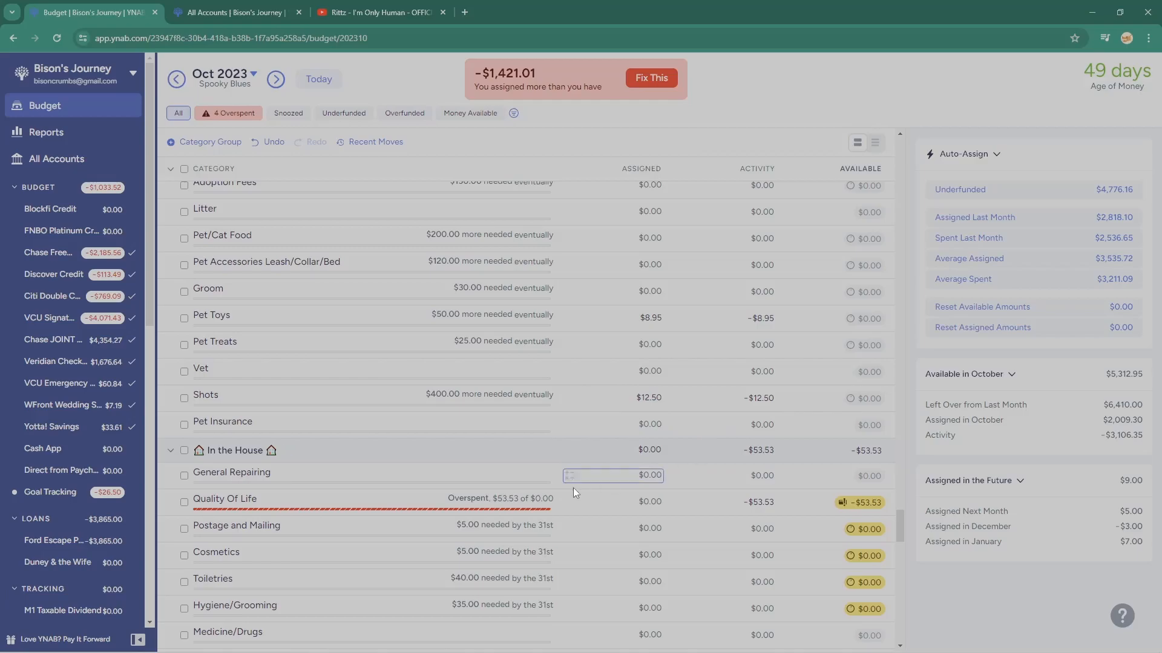
left_click(609, 502)
type("53.53")
key("Return")
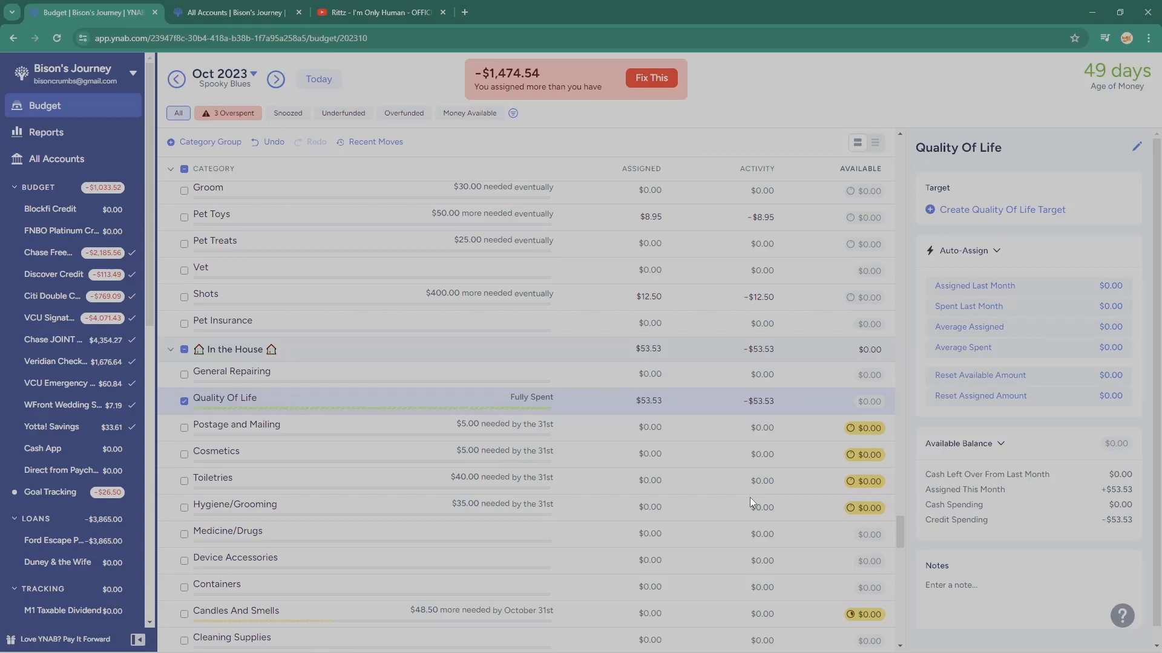
Assign $9.00 to the overspent Work Materials category in the Misc group
scroll(743, 499, "down", 2)
scroll(743, 524, "down", 5)
scroll(739, 529, "down", 10)
scroll(735, 529, "down", 1)
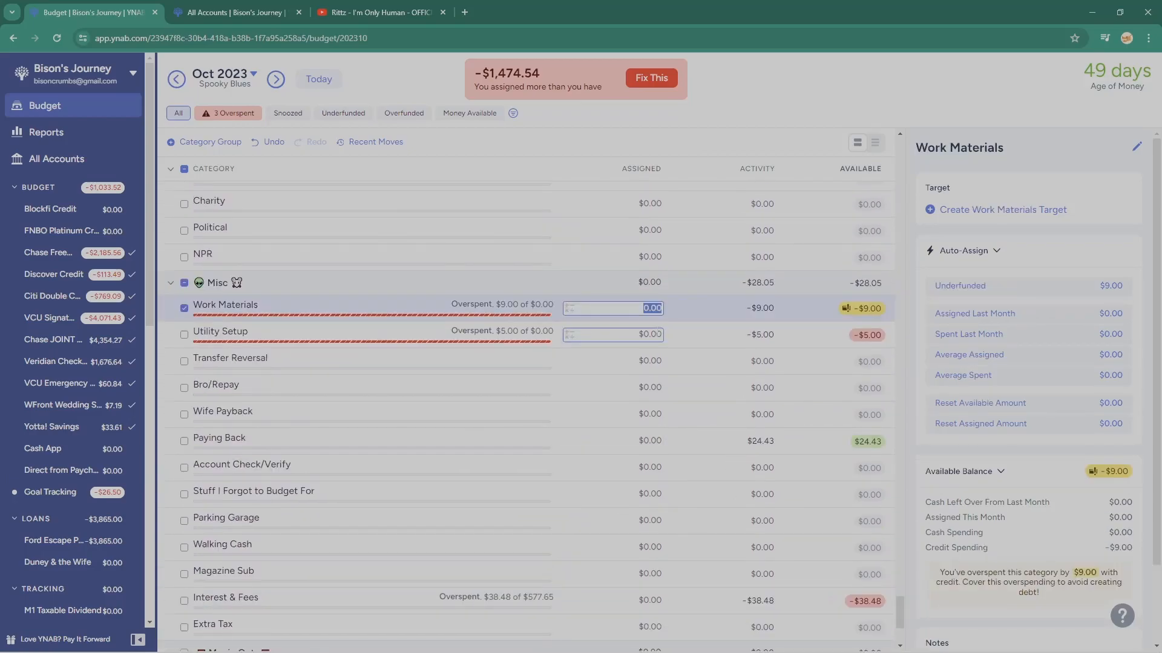
type("9")
key("Return")
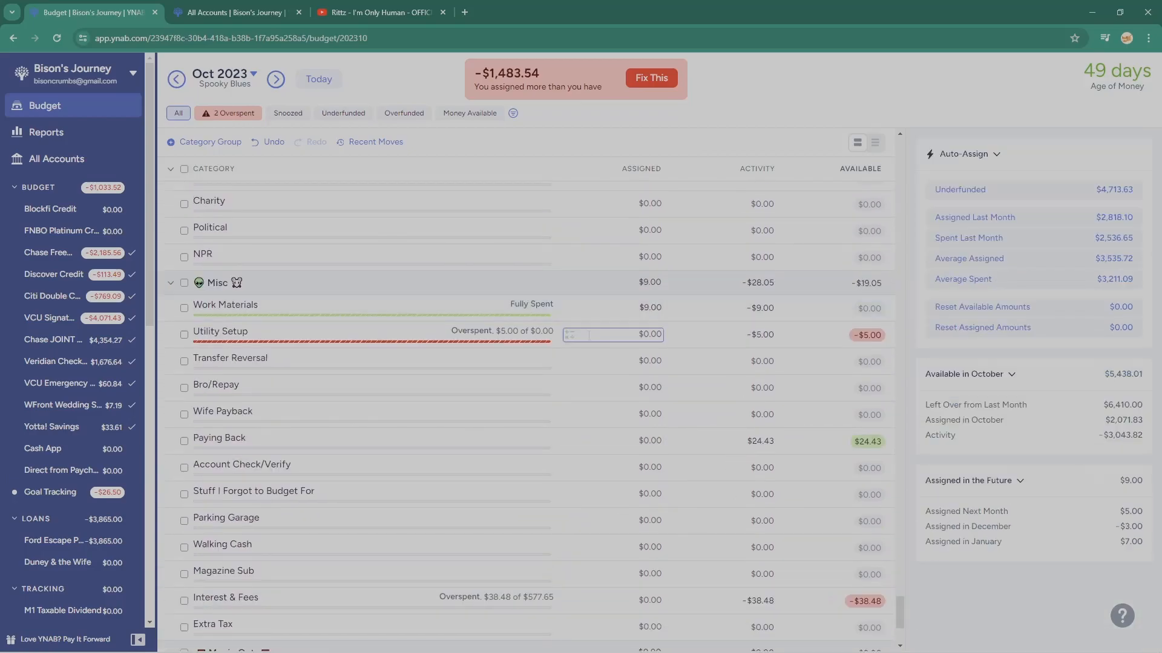
Assign $5.00 to the overspent Utility Setup category in the Misc group
left_click(634, 361)
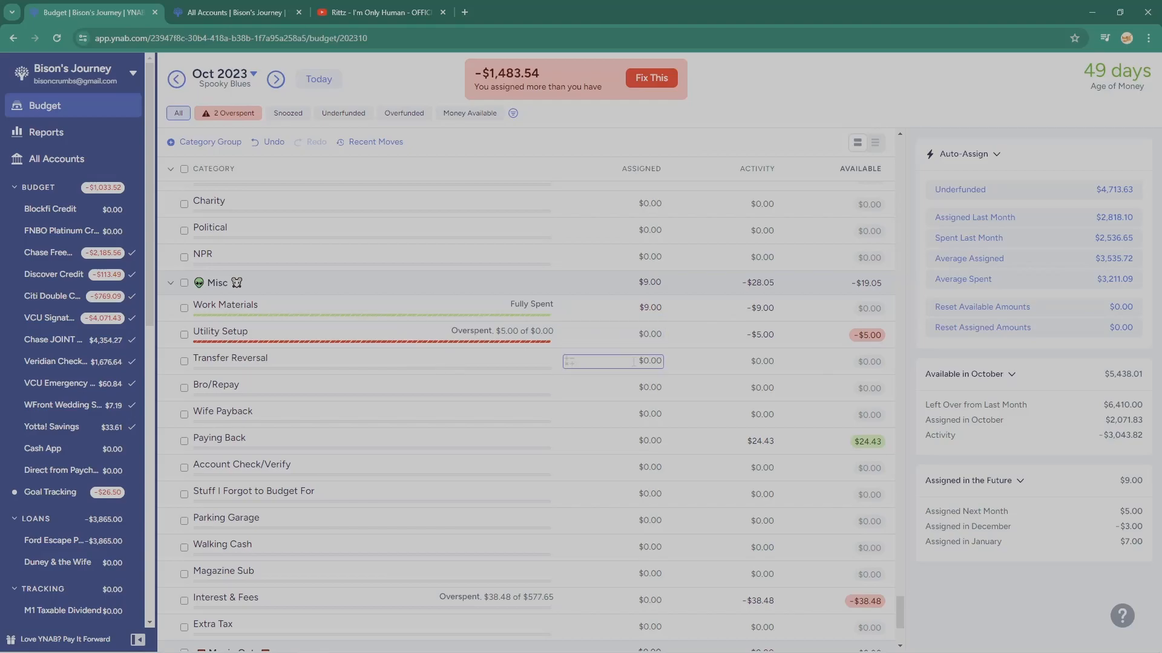
left_click(641, 337)
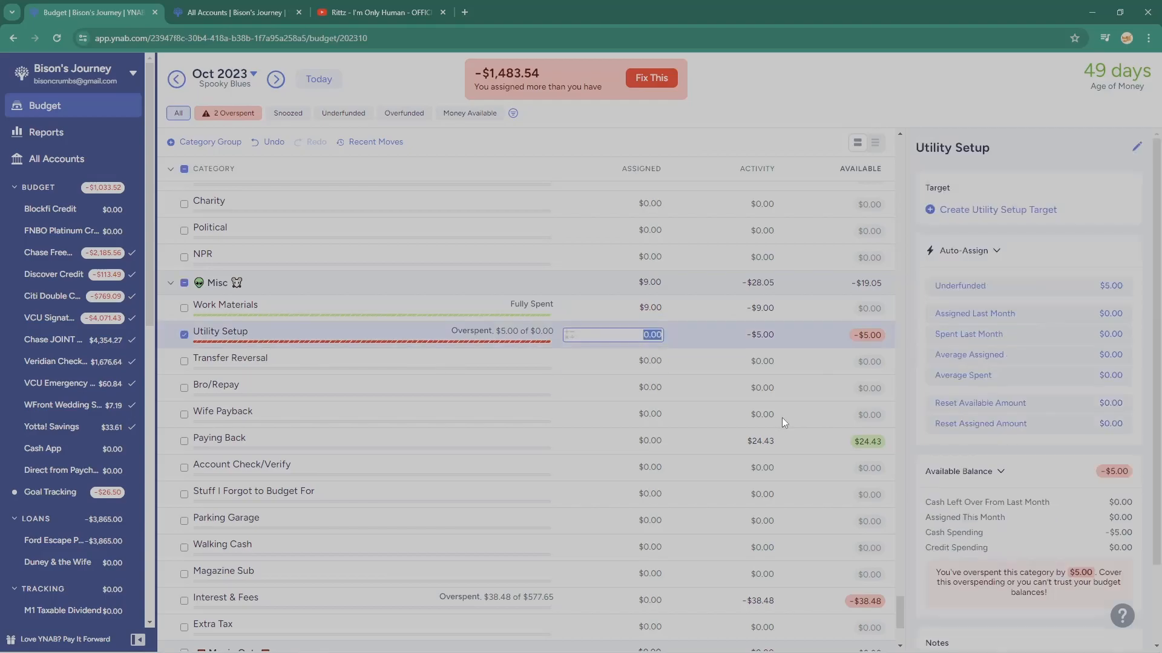
type("5")
key("Return")
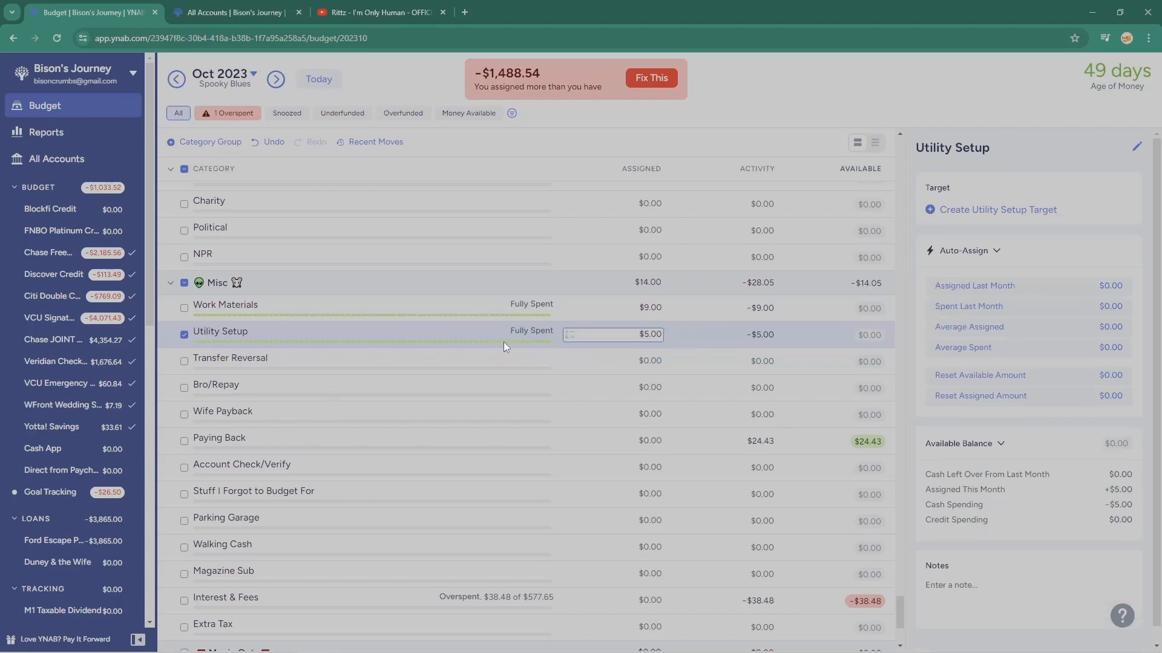
left_click(186, 336)
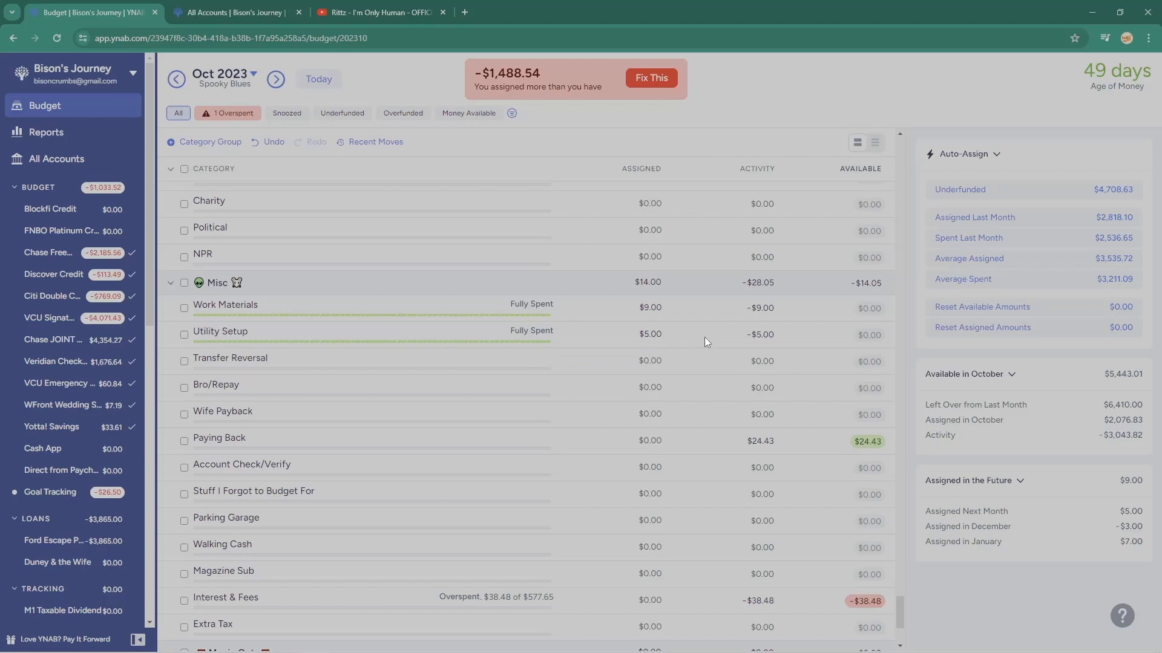
Set the assigned amount of Paying Back in the Misc group to -$24.43
left_click(647, 441)
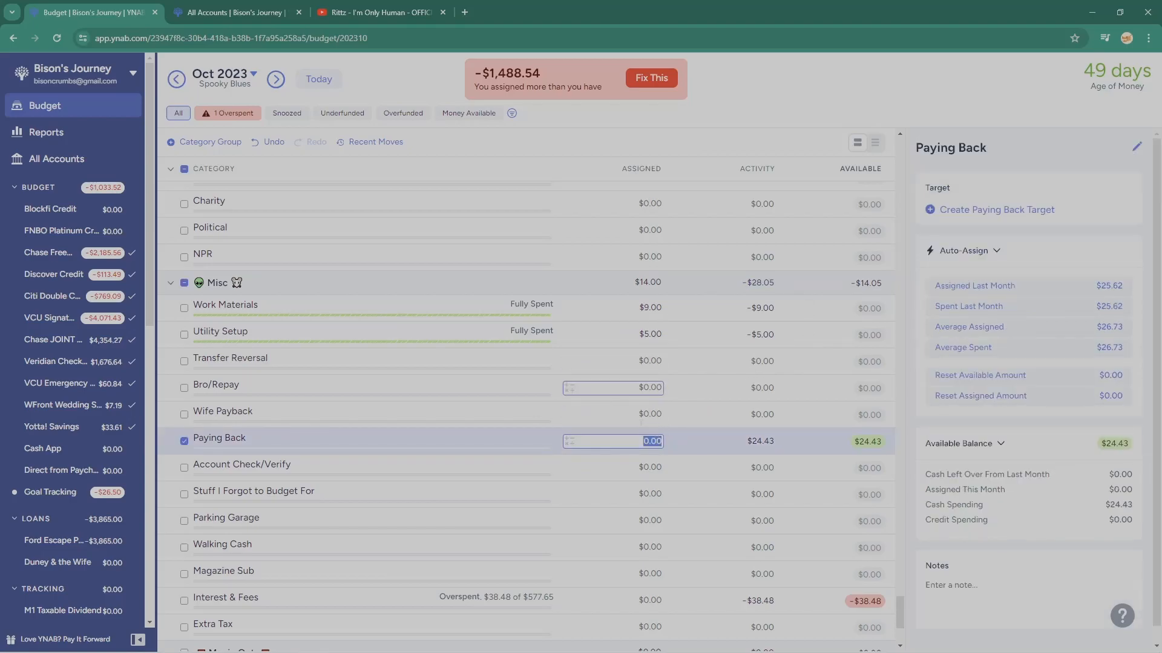
key("BackSpace")
type("-$24.43")
key("Return")
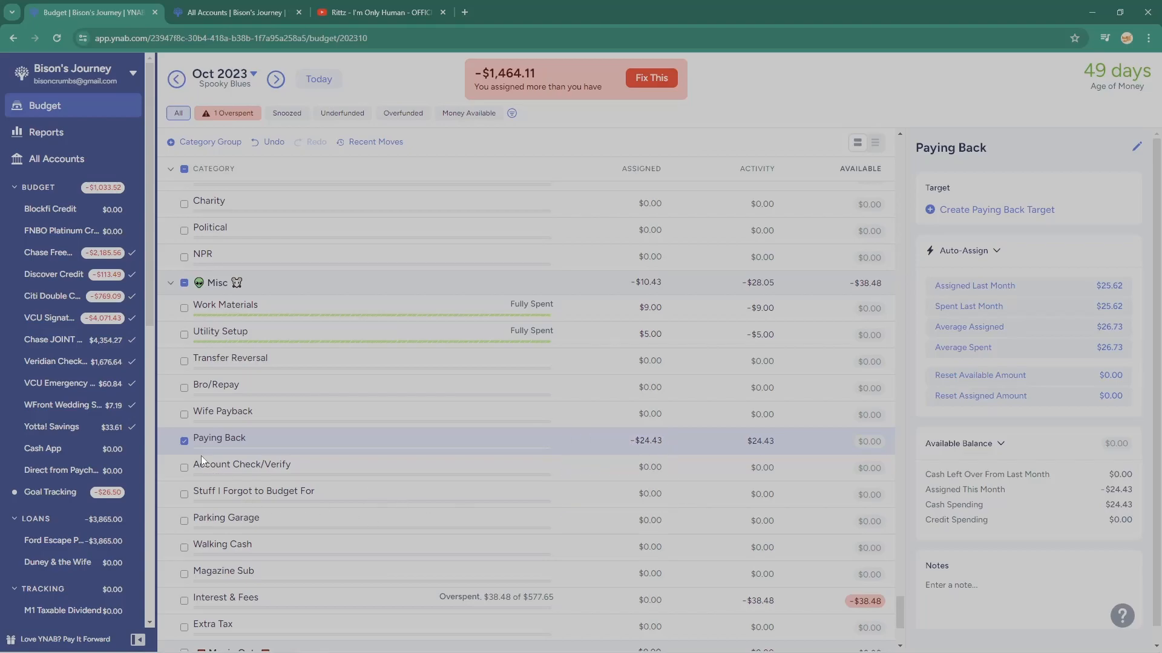
Assign $38.48 to the overspent Interest & Fees category in the Misc group
scroll(203, 459, "down", 2)
left_click(612, 500)
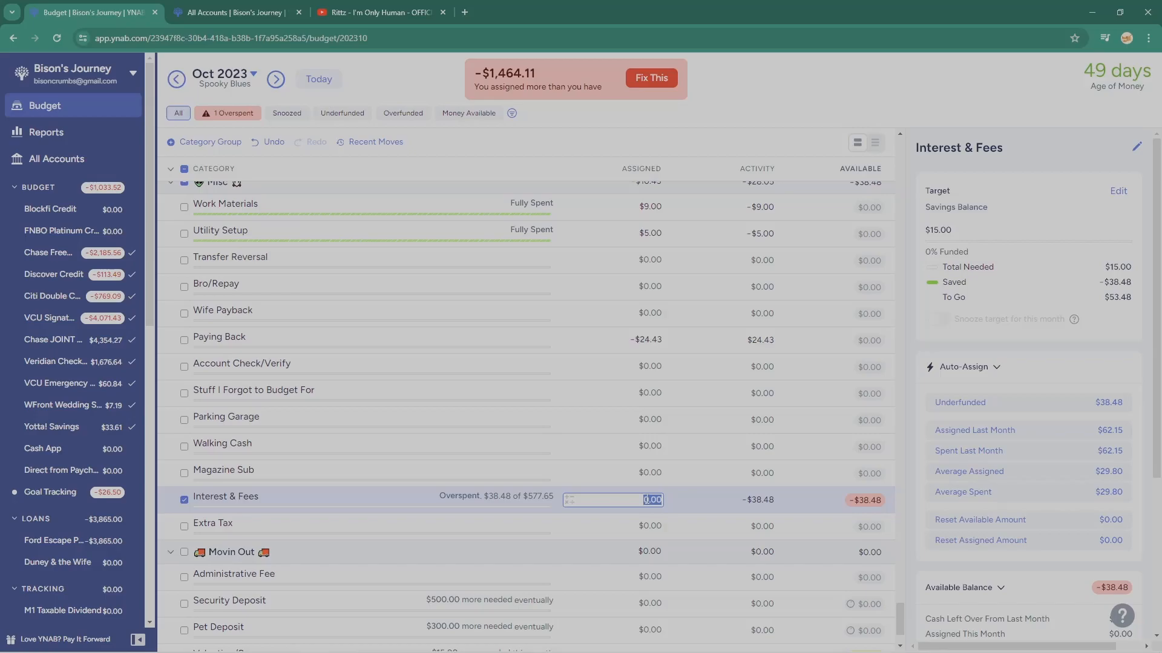
type("38.48")
key("Return")
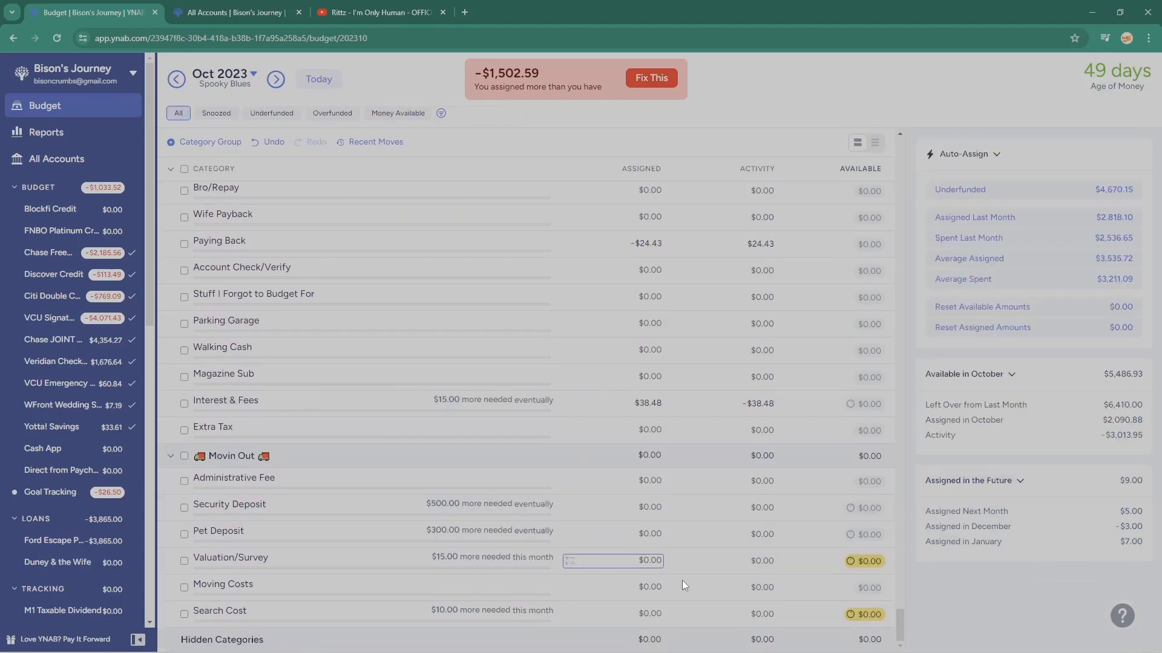
Check the remaining categories and the October over-assigned total, glance at the previous month and return to October 2023
scroll(609, 533, "down", 10)
scroll(609, 532, "up", 15)
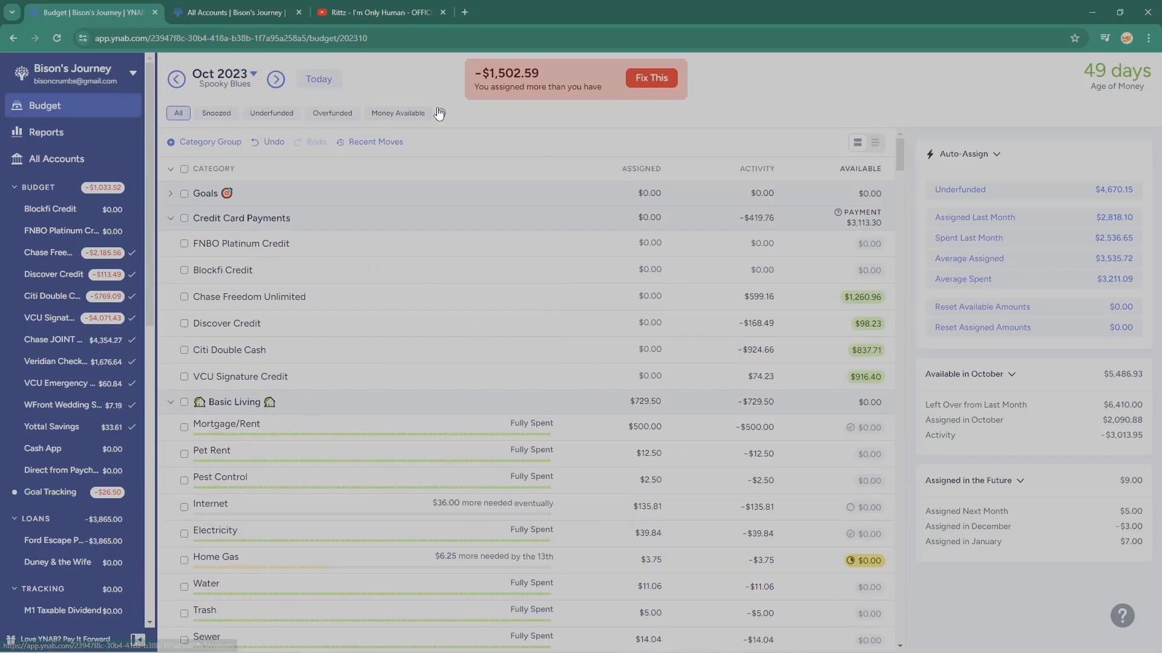
left_click_drag(438, 71, 706, 74)
left_click(745, 95)
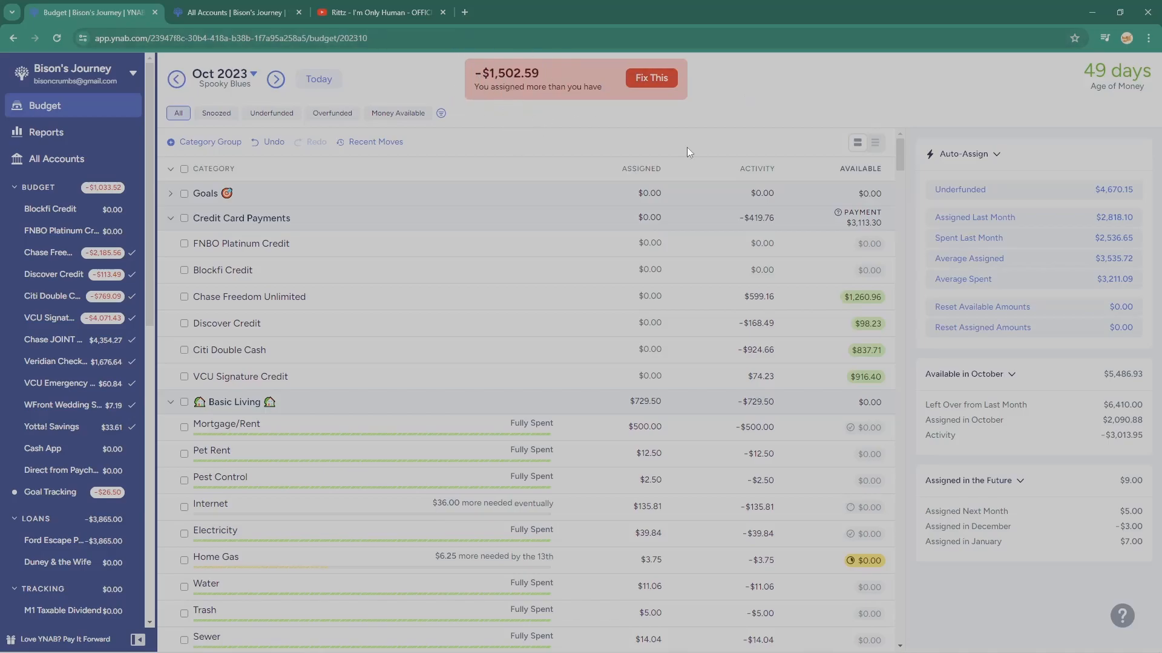
left_click(176, 79)
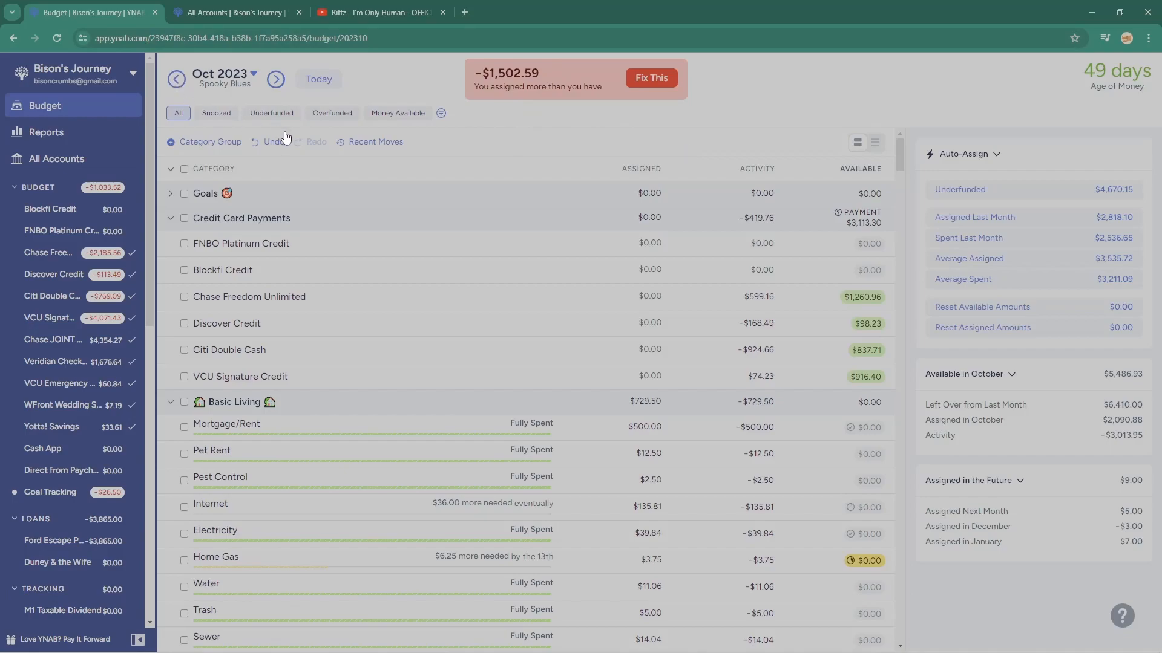
left_click(278, 79)
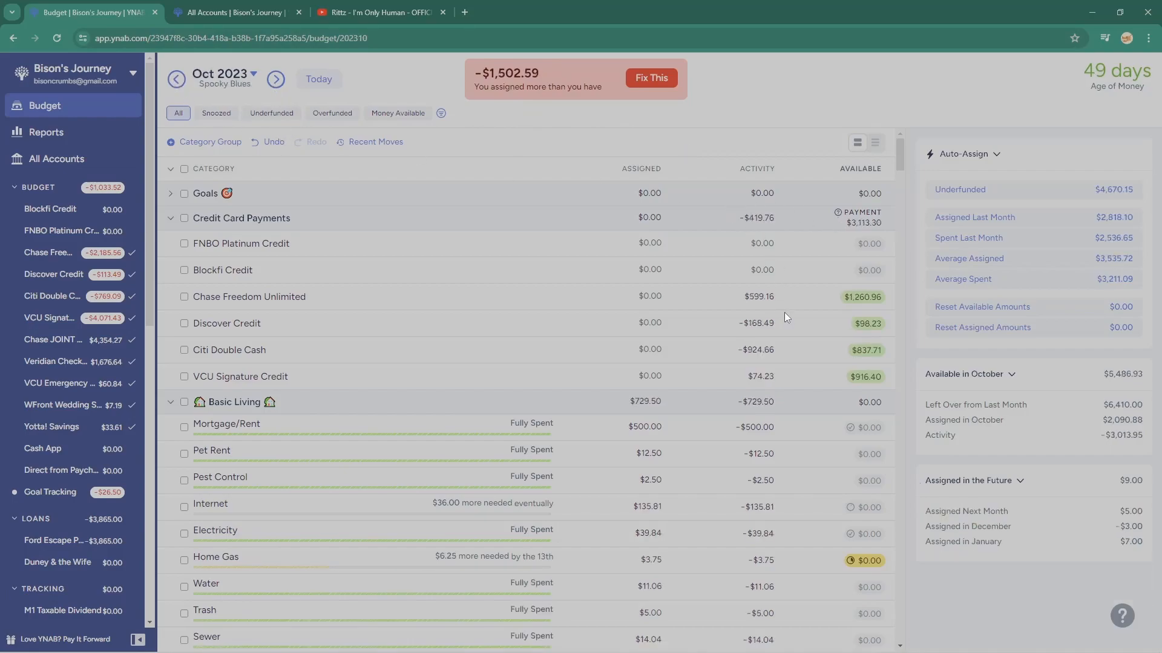